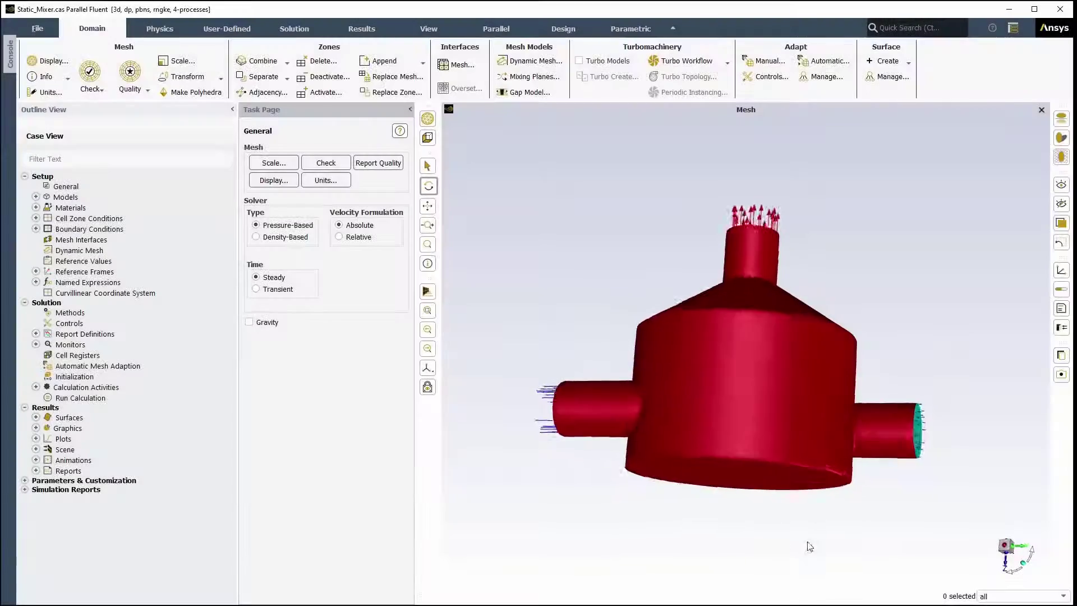
# Step: Orbit the mixer, then check the four inlet inputs, outlet-temp-avg-op output and outlet-temp-avg report definition
pyautogui.moveTo(810, 547); pyautogui.dragTo(904, 512)
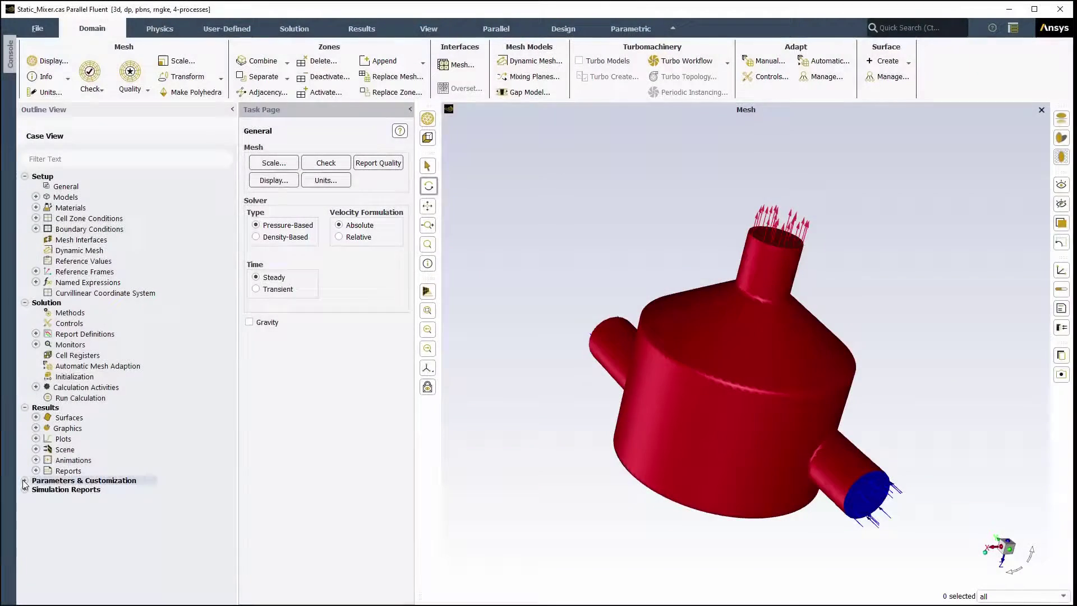
pyautogui.click(25, 480)
pyautogui.click(36, 491)
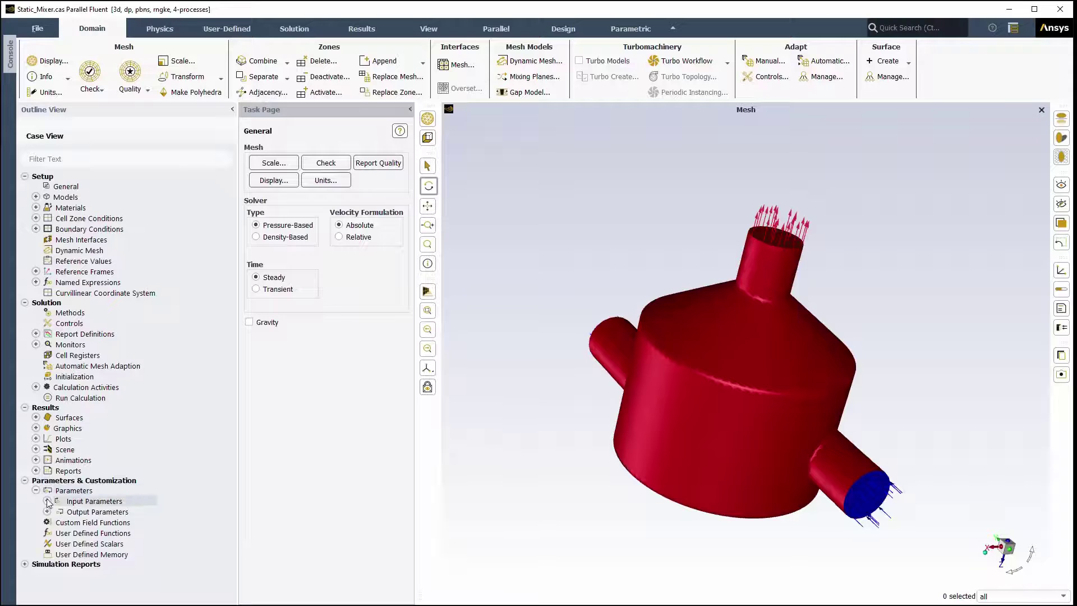
pyautogui.click(47, 501)
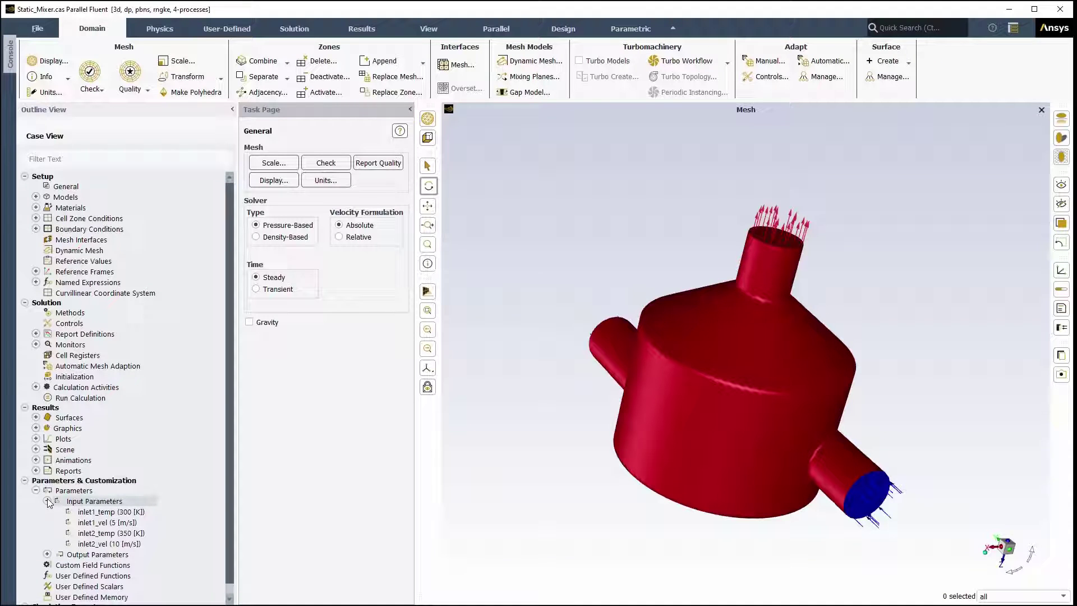
pyautogui.click(47, 501)
pyautogui.click(47, 511)
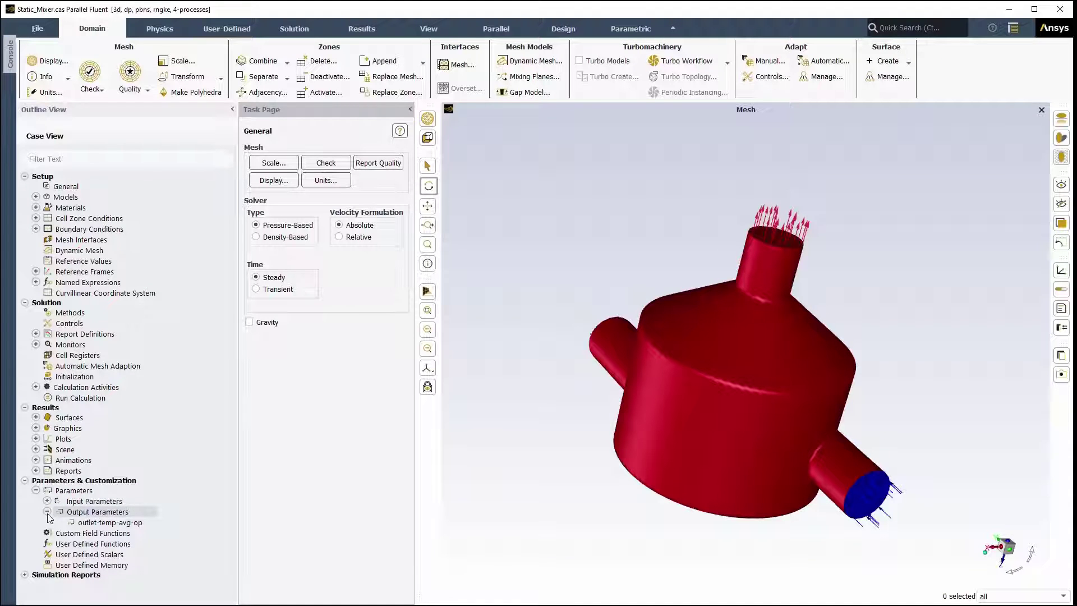
pyautogui.click(47, 511)
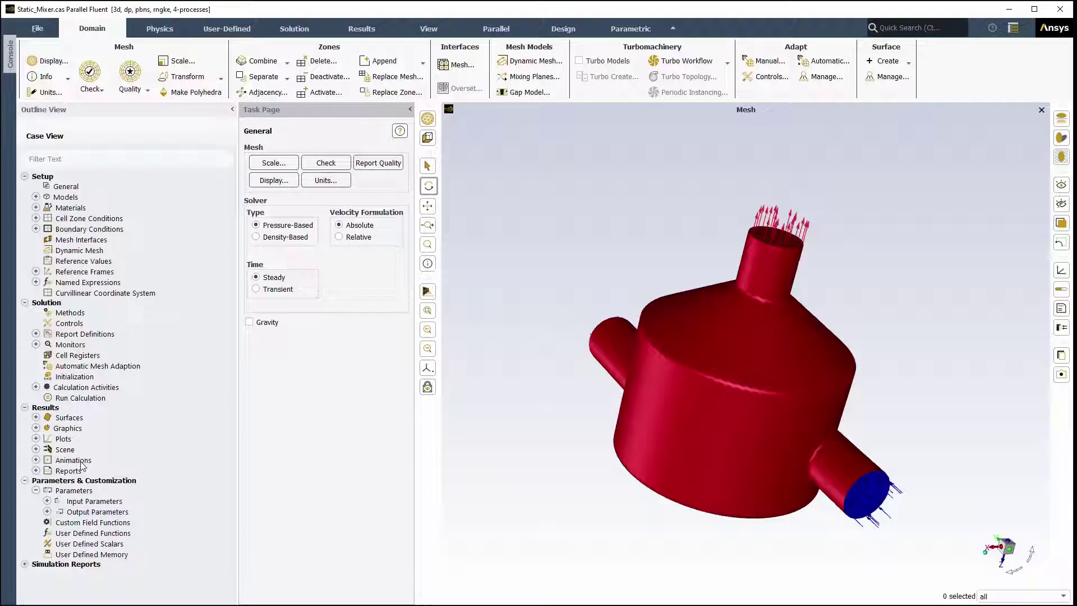
pyautogui.click(36, 335)
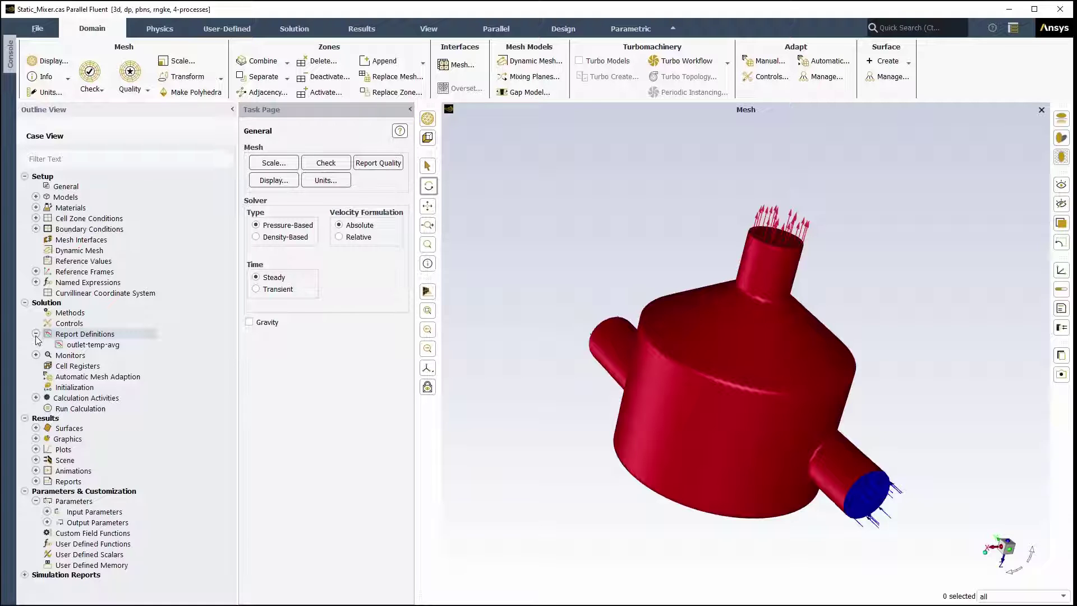
pyautogui.click(36, 335)
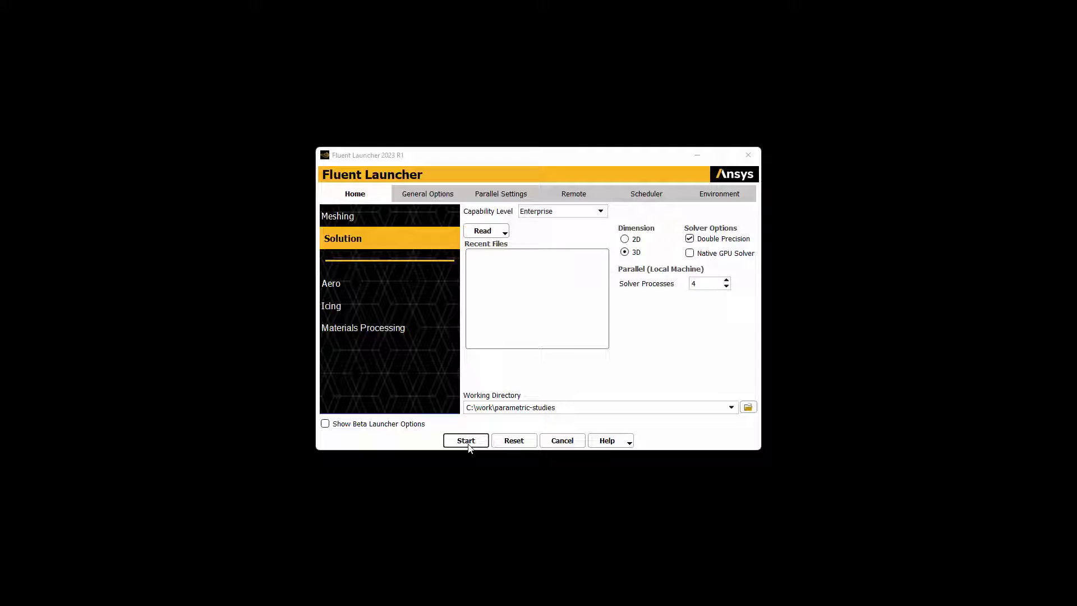
# Step: Start the 3D double-precision Fluent solver session on 4 processes
pyautogui.click(466, 441)
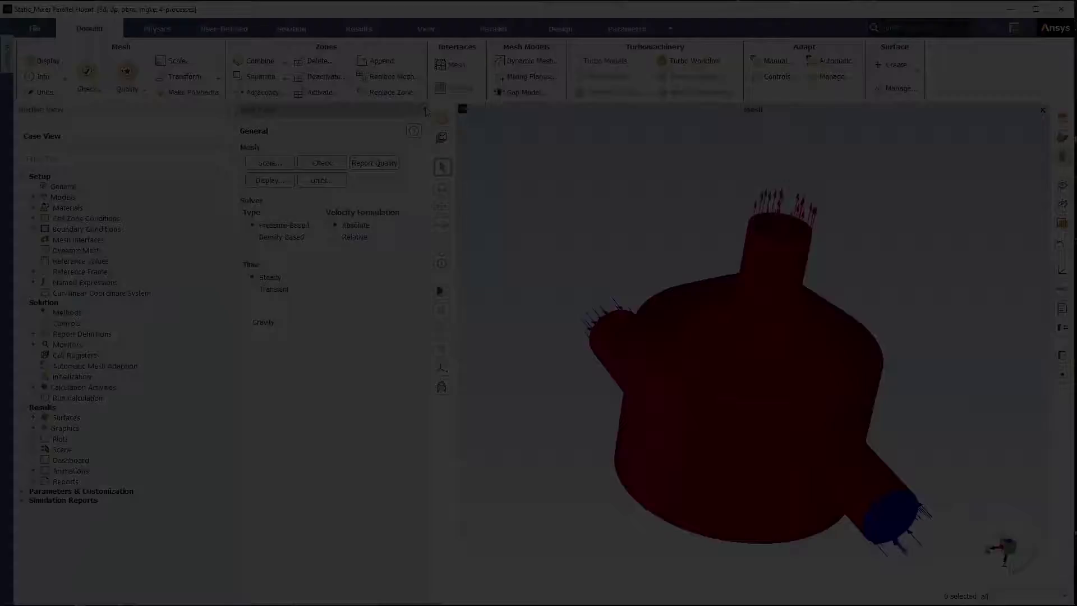
# Step: Initialize the parametric study as a new project saved as Static_Mixer.flprj in C:\work\mixer
pyautogui.click(426, 109)
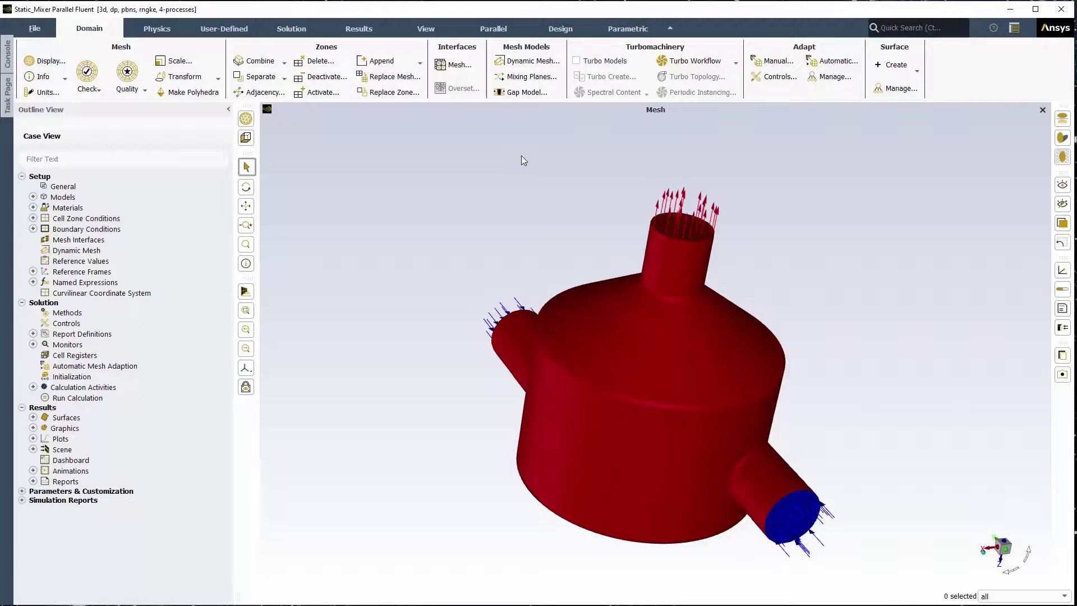
pyautogui.click(627, 29)
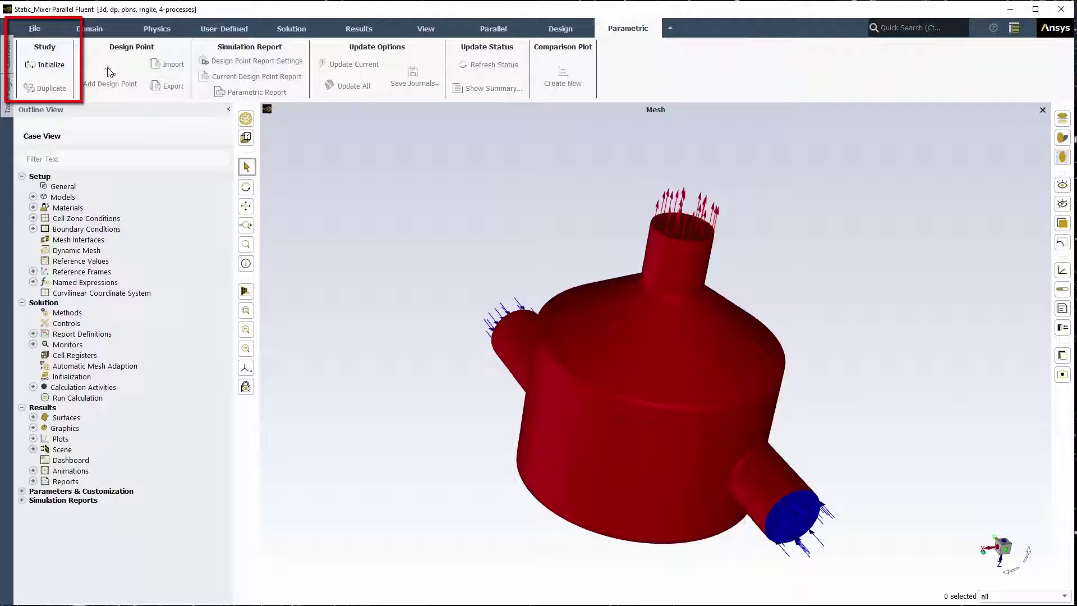
pyautogui.click(50, 67)
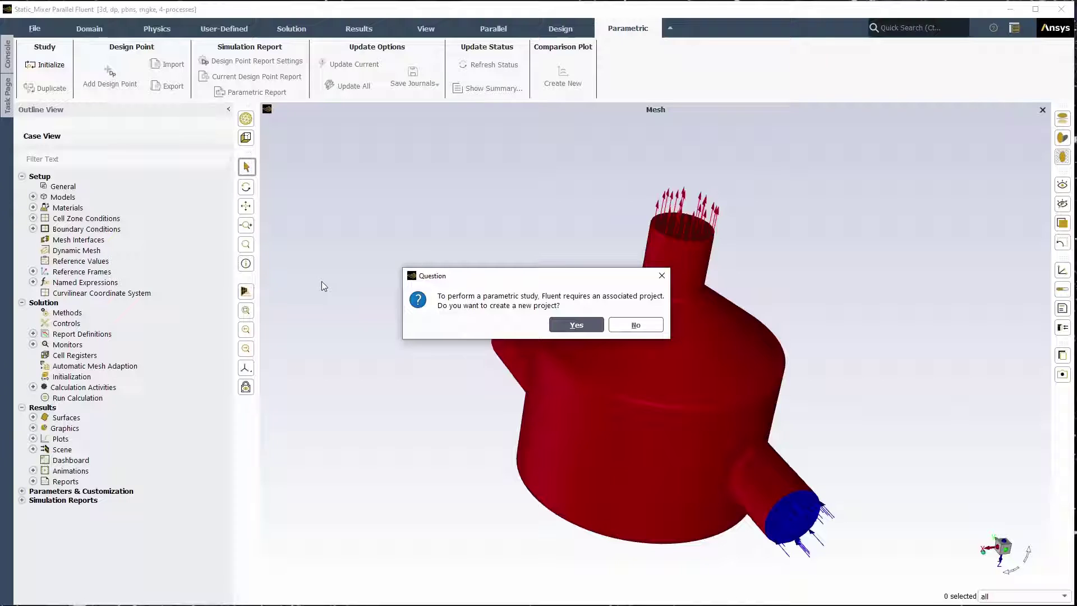
pyautogui.click(566, 324)
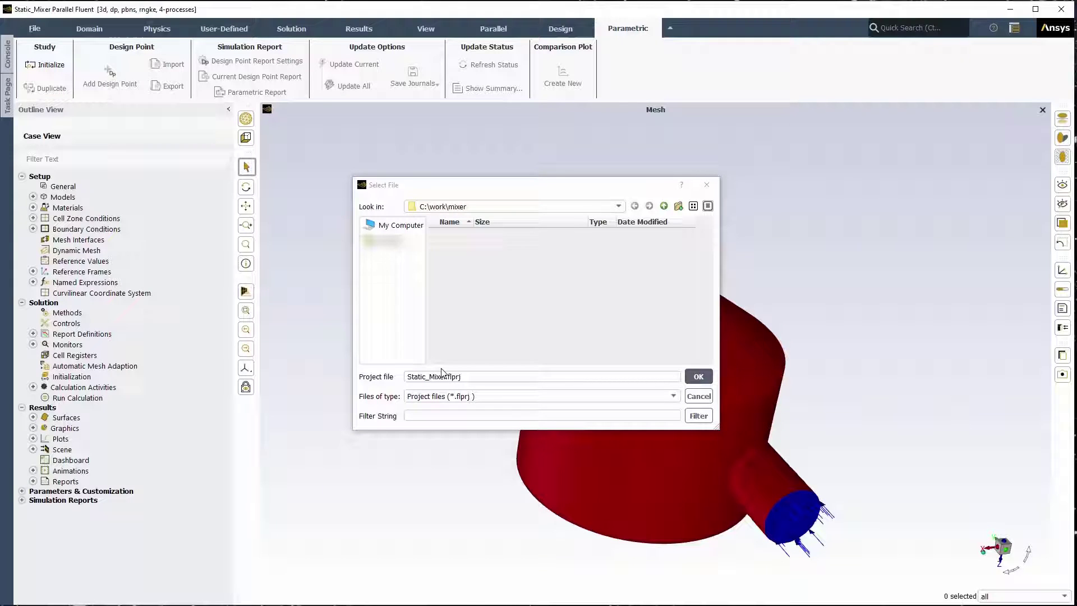
pyautogui.click(698, 377)
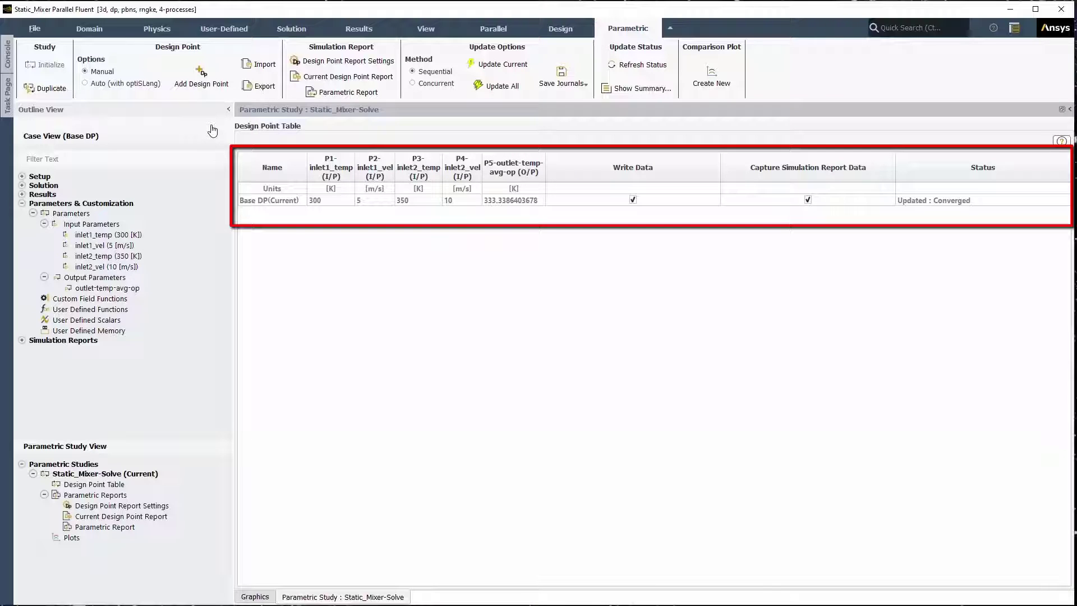
# Step: Add five design points, DP1 through DP5, to the table
pyautogui.click(208, 86)
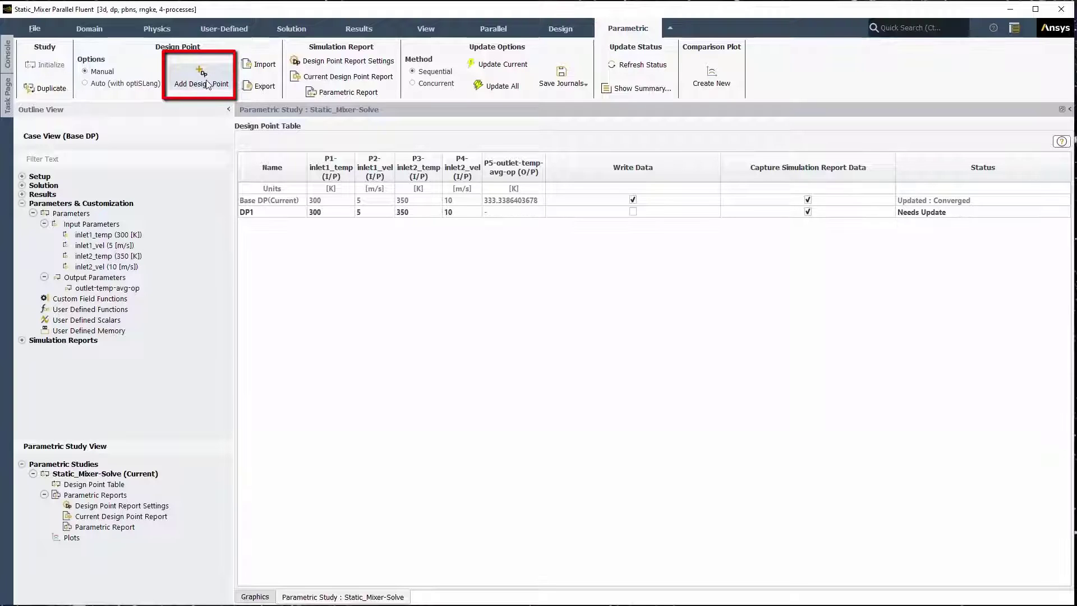
pyautogui.click(207, 86)
pyautogui.click(208, 86)
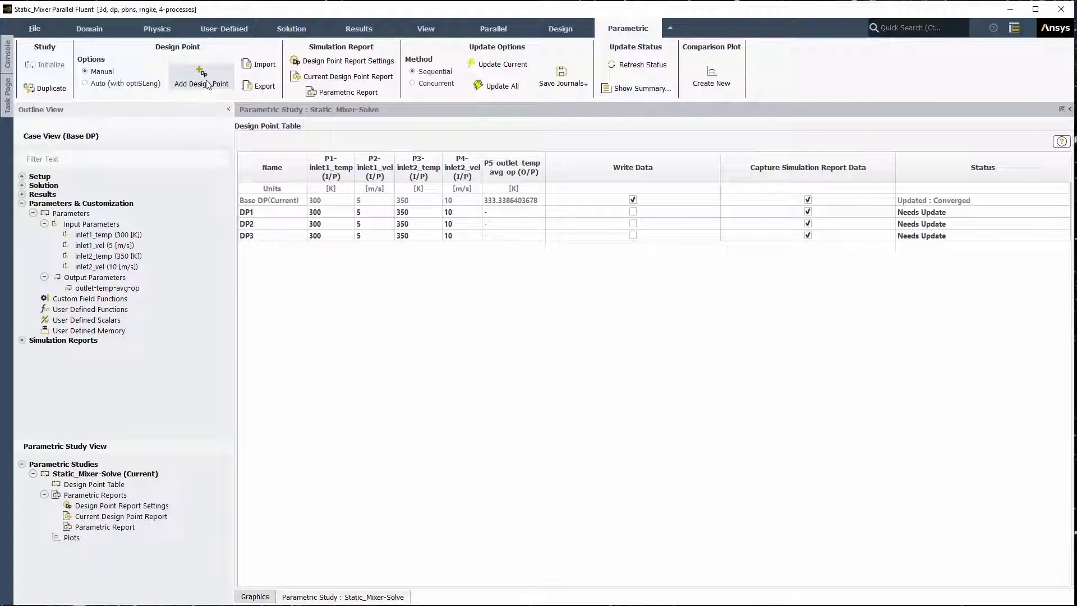
pyautogui.click(208, 85)
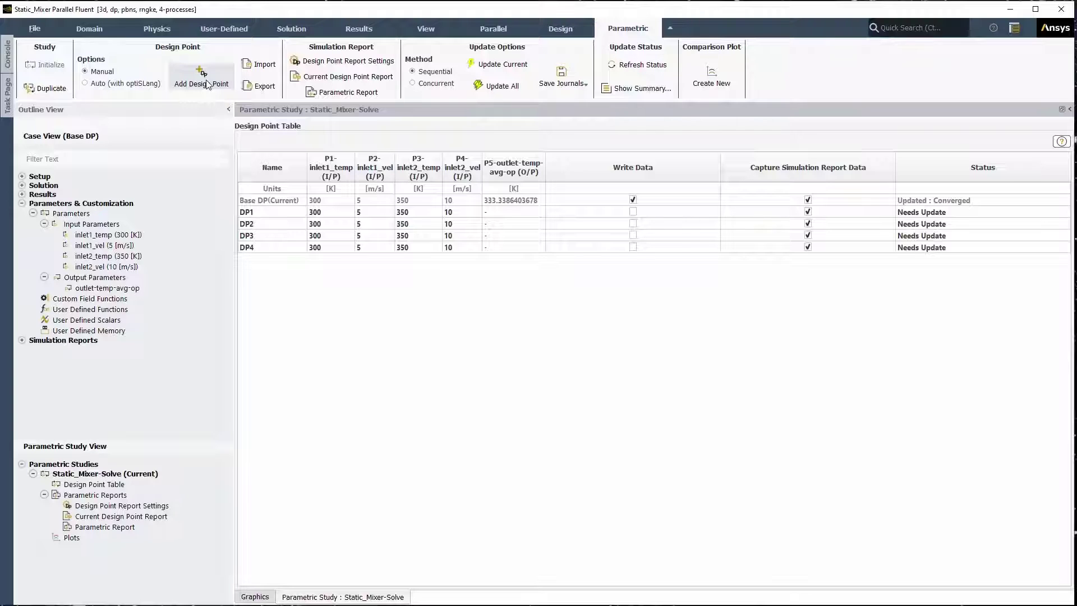
pyautogui.click(208, 86)
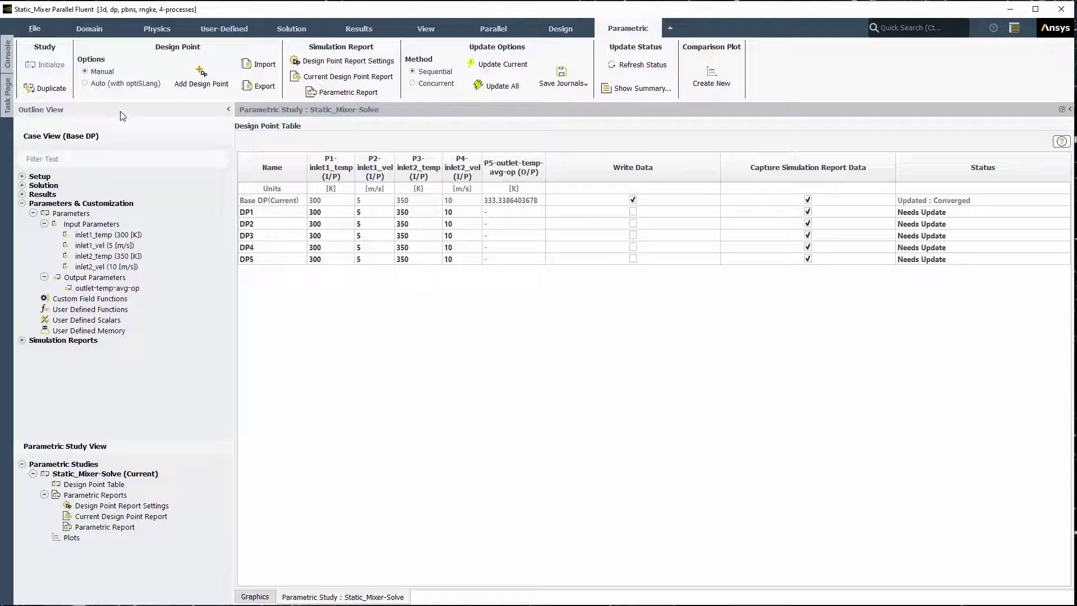
# Step: Set inlet1_vel to 6, 7, 8, 9 and 10 m/s for DP1–DP5
pyautogui.doubleClick(377, 213)
pyautogui.write('6')
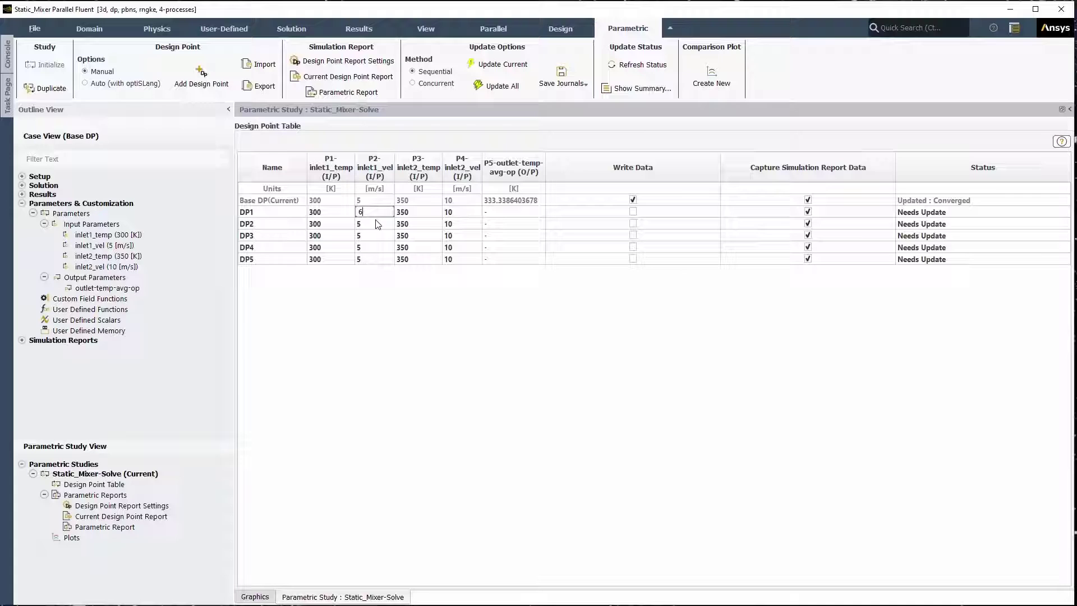
pyautogui.doubleClick(380, 226)
pyautogui.write('7')
pyautogui.doubleClick(382, 236)
pyautogui.write('8')
pyautogui.doubleClick(375, 248)
pyautogui.write('9')
pyautogui.doubleClick(377, 259)
pyautogui.write('10')
pyautogui.press('Return')
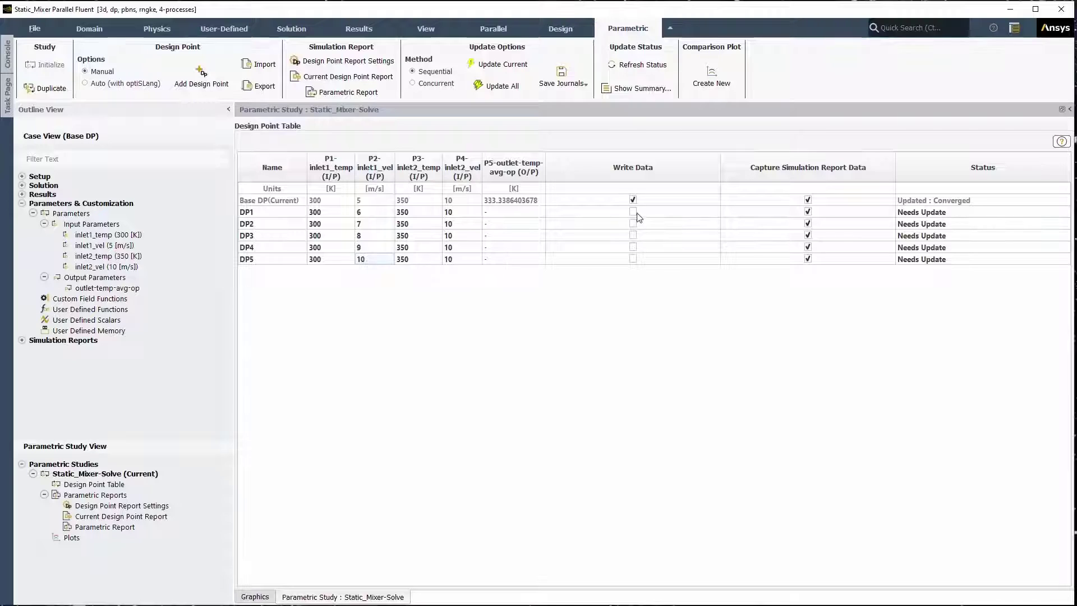
# Step: Enable Write Data for design points DP1 through DP5
pyautogui.click(638, 214)
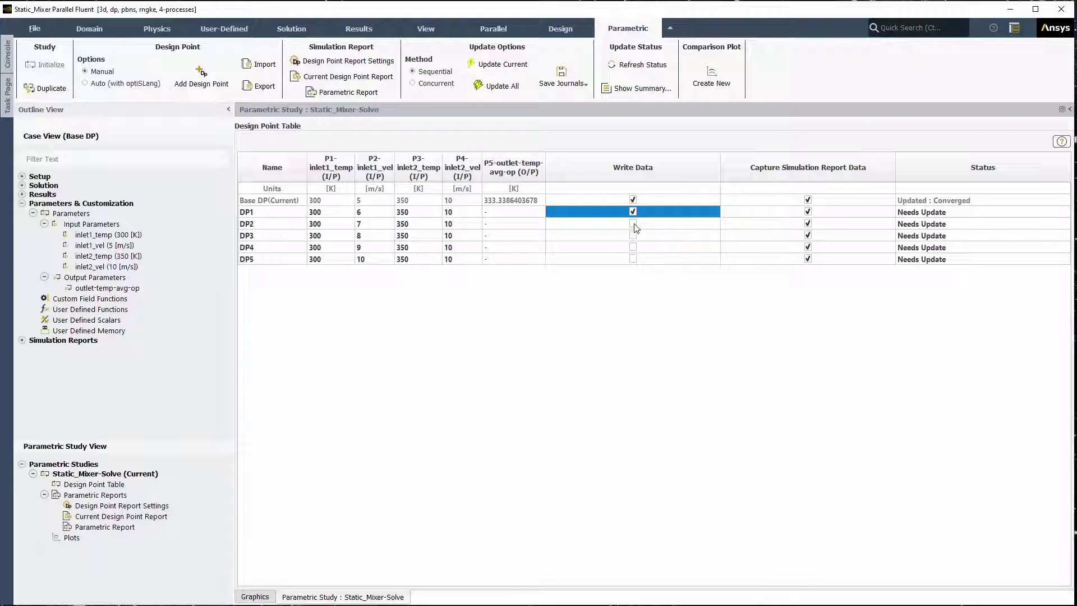
pyautogui.click(634, 223)
pyautogui.click(635, 238)
pyautogui.click(636, 248)
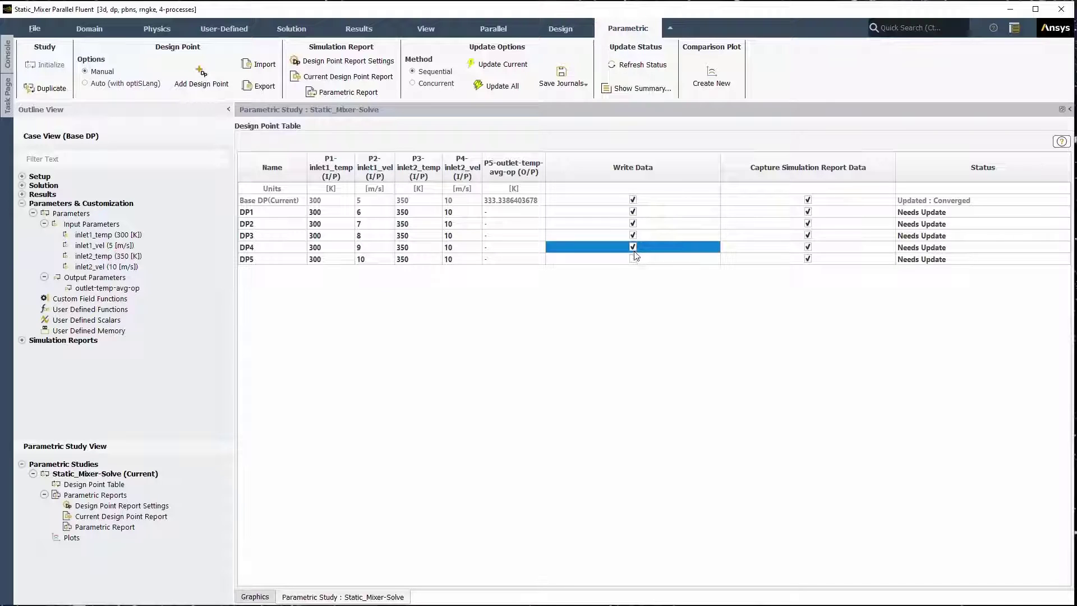
pyautogui.click(635, 261)
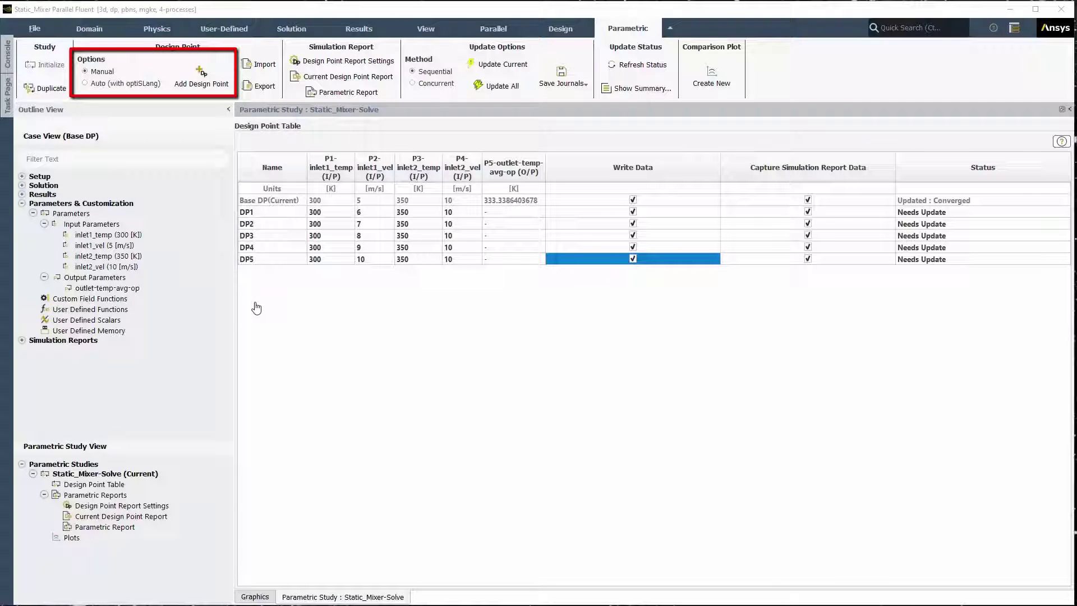
# Step: Switch to Auto (with optiSLang) creation and review sampling types, keeping Advanced Latin Hypercube Sampling
pyautogui.click(132, 85)
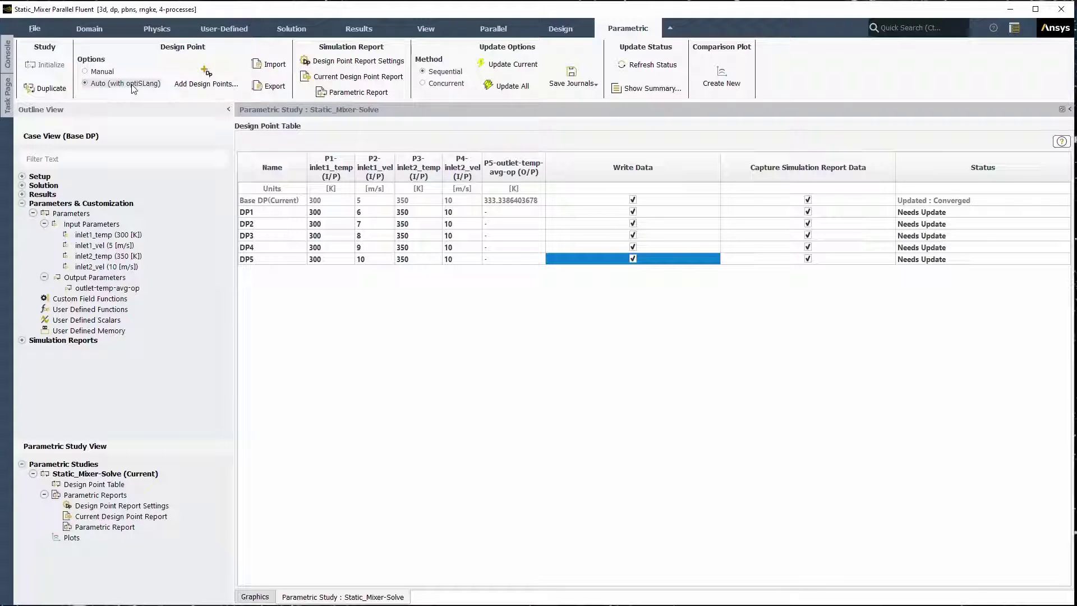
pyautogui.click(205, 84)
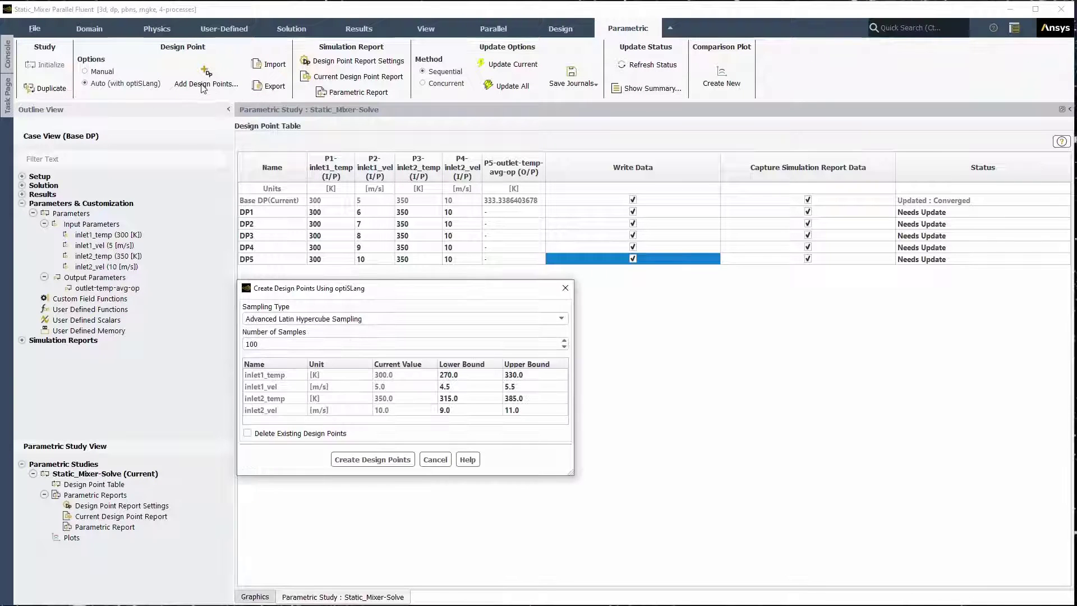
pyautogui.click(313, 325)
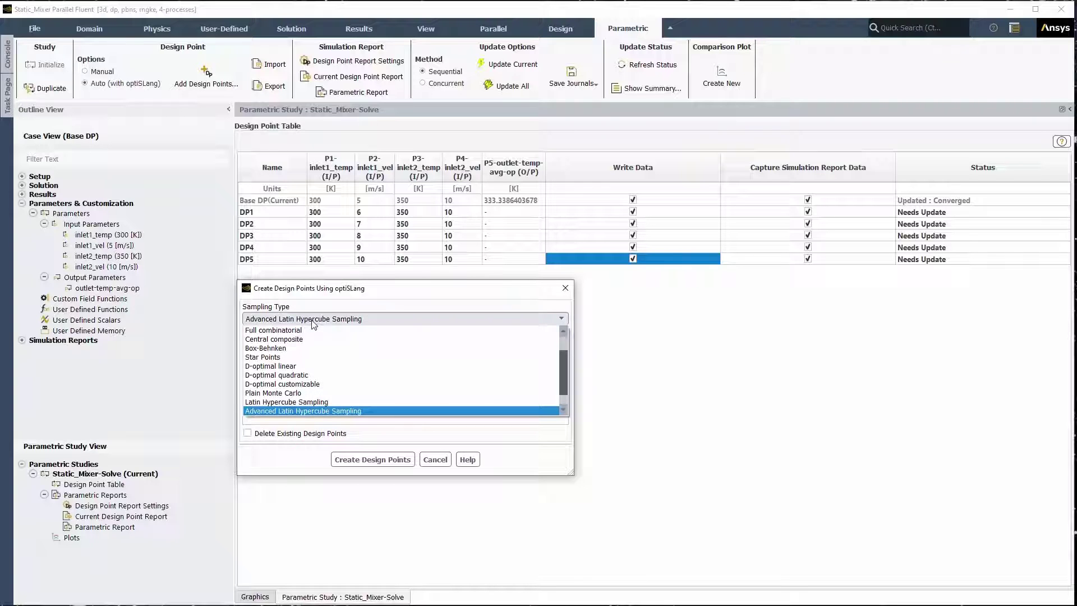
pyautogui.click(340, 307)
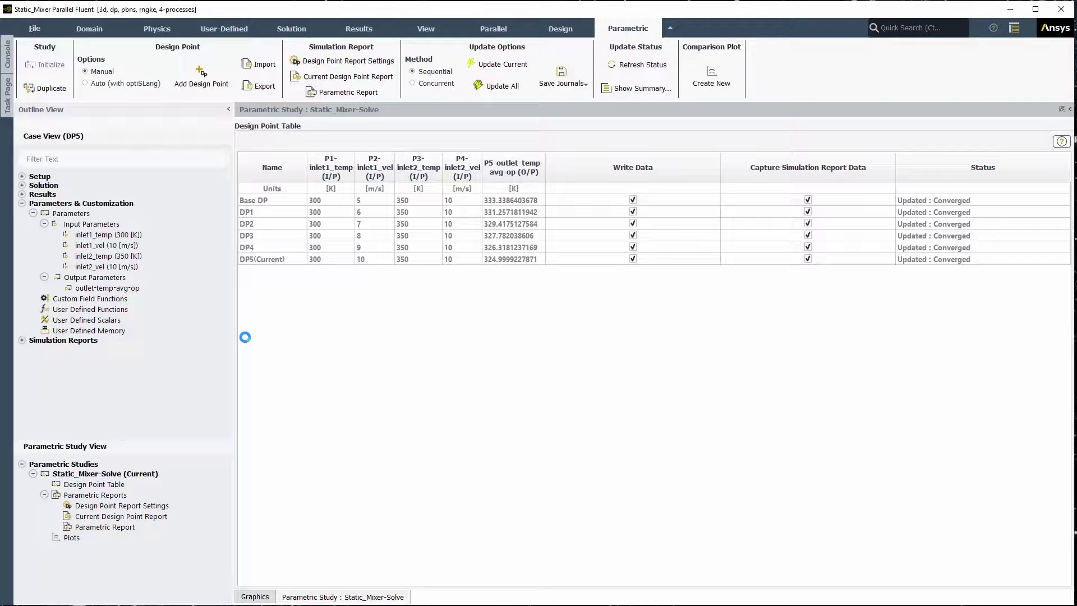
# Step: Switch updates to concurrent and check the background-machine endpoint and Local queue, leaving both unchanged
pyautogui.click(431, 81)
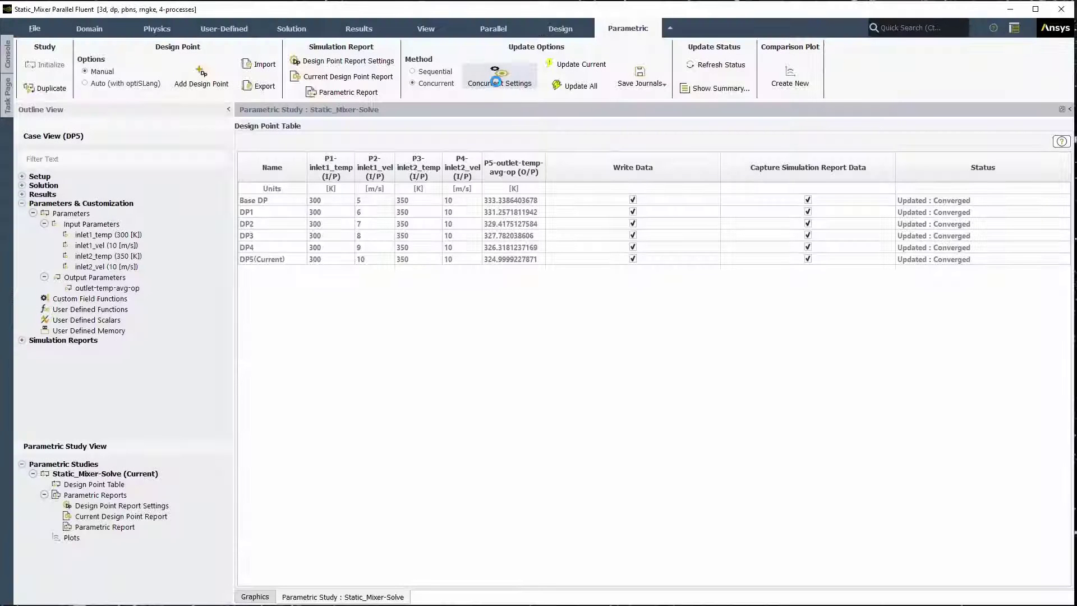
pyautogui.click(496, 82)
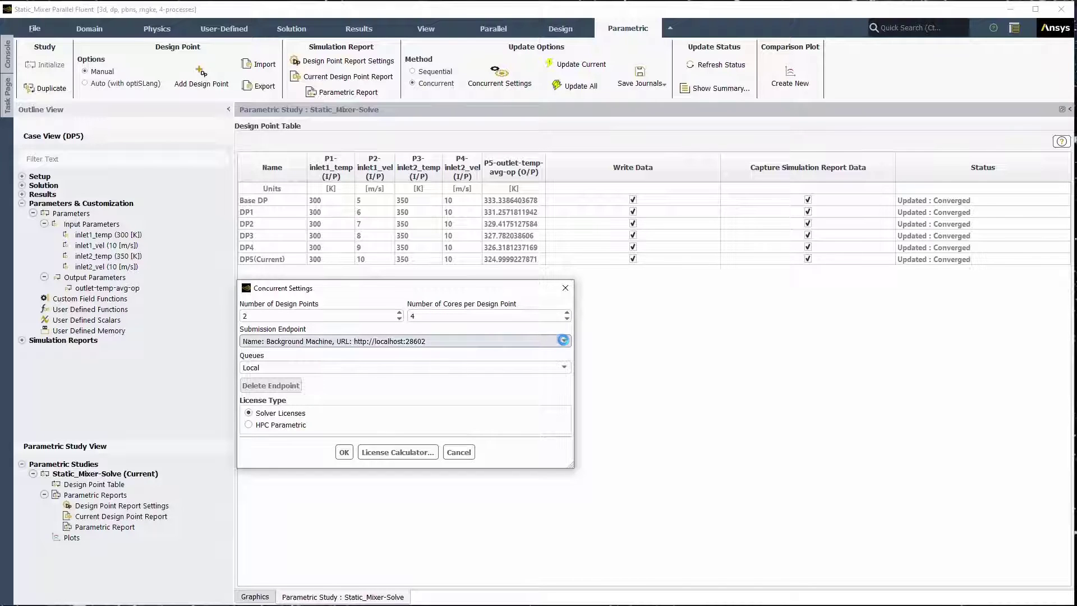
pyautogui.click(564, 341)
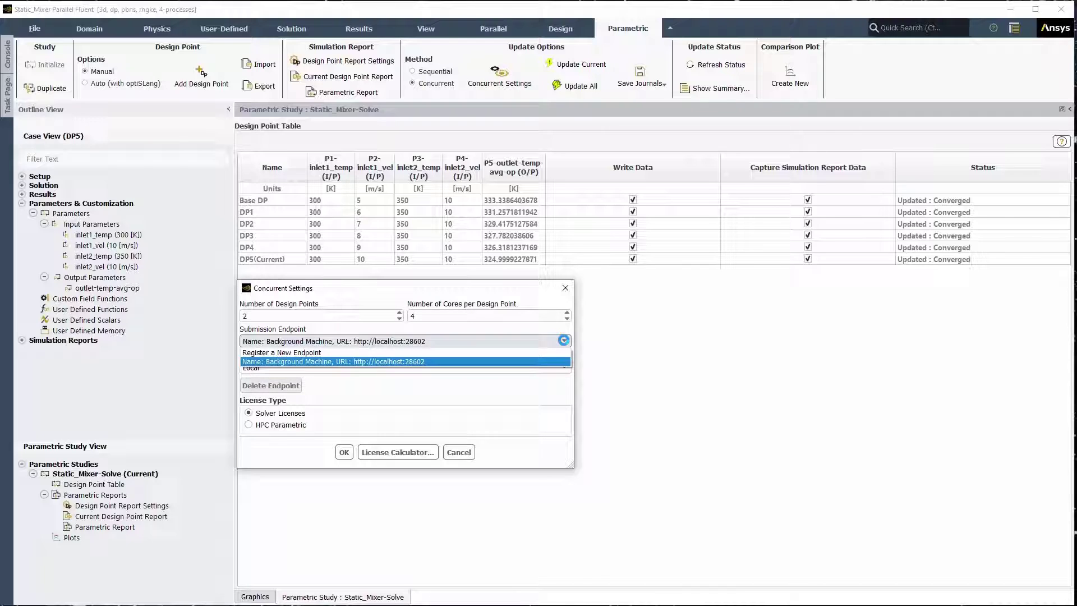
pyautogui.click(564, 341)
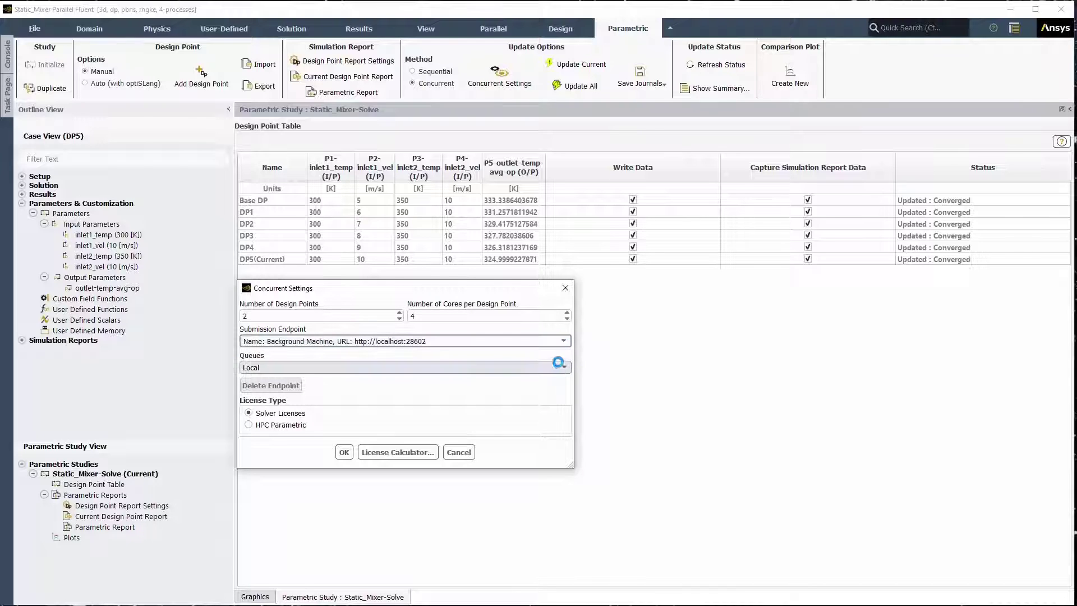
pyautogui.click(563, 367)
pyautogui.click(562, 366)
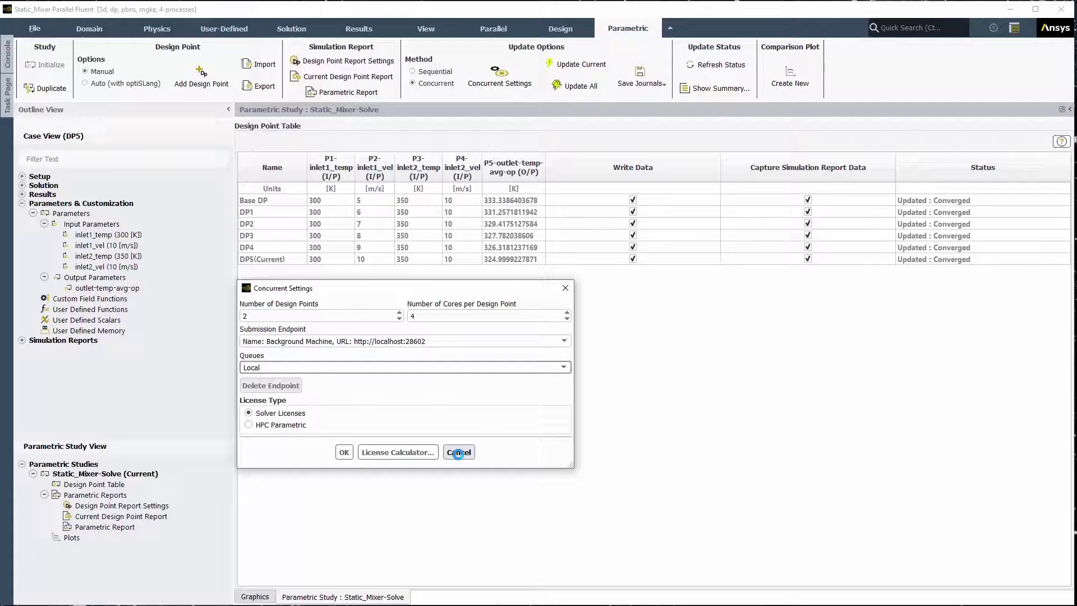
pyautogui.click(459, 453)
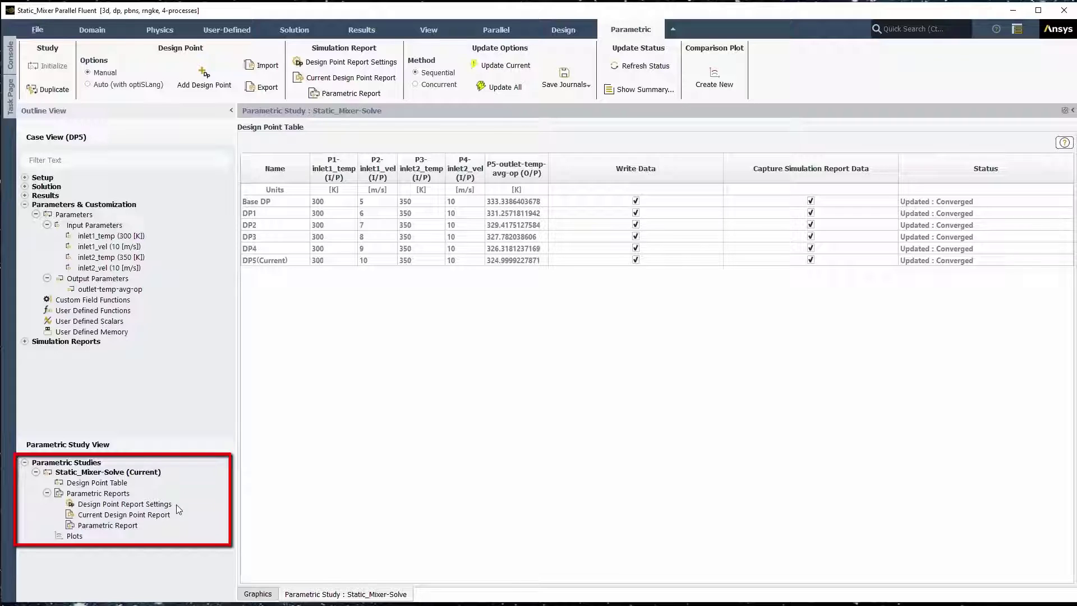
pyautogui.click(175, 504)
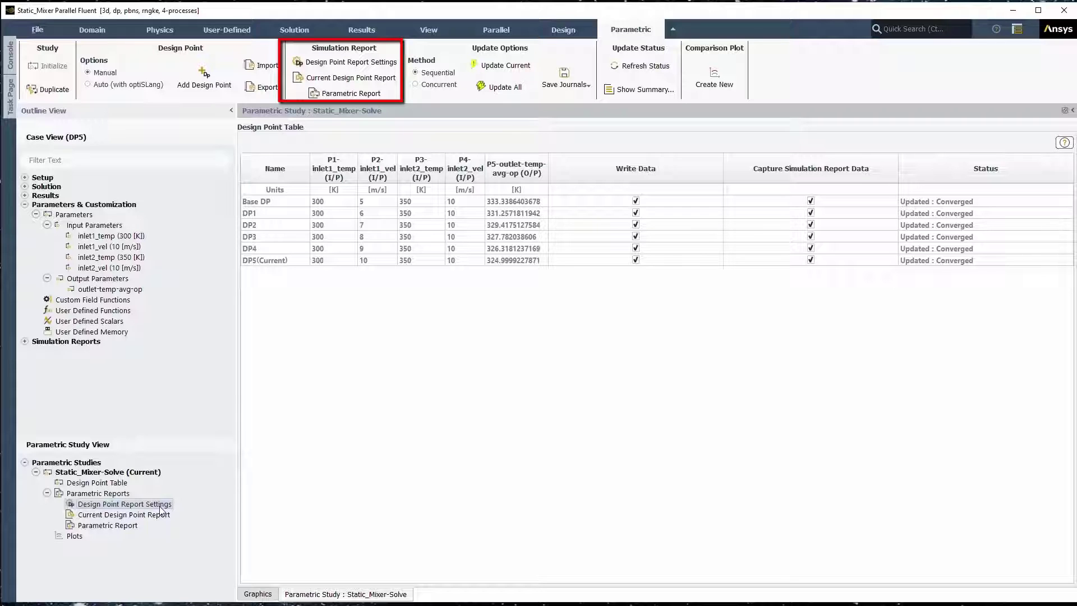
# Step: Select DP1 Report as the current report, generate it and scroll through the result
pyautogui.doubleClick(161, 507)
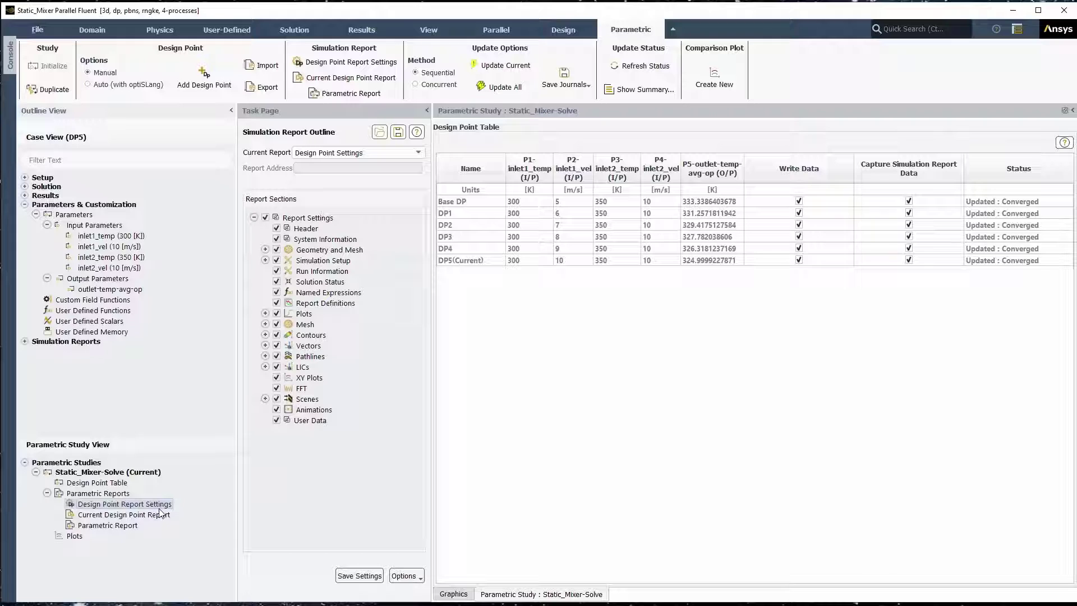
pyautogui.click(380, 154)
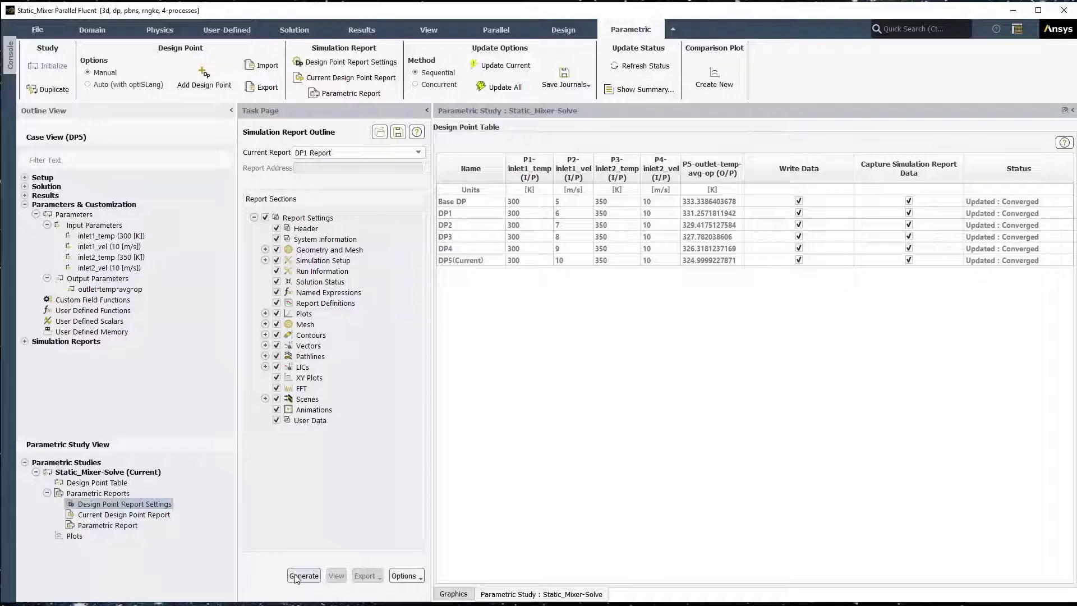
pyautogui.click(304, 575)
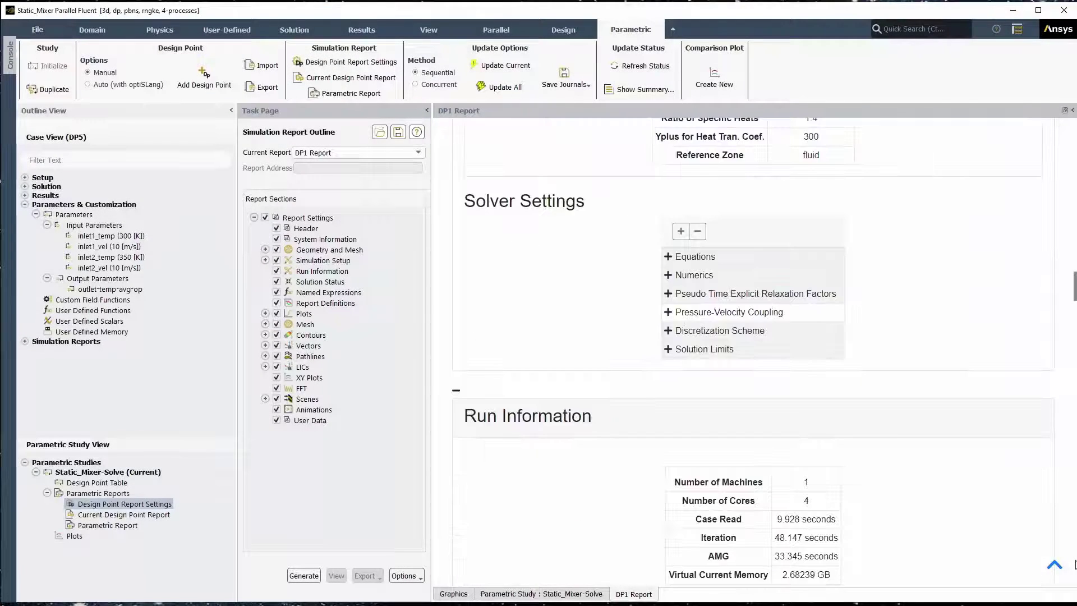
pyautogui.scroll(-7, 1075, 564)
pyautogui.scroll(-15, 1075, 564)
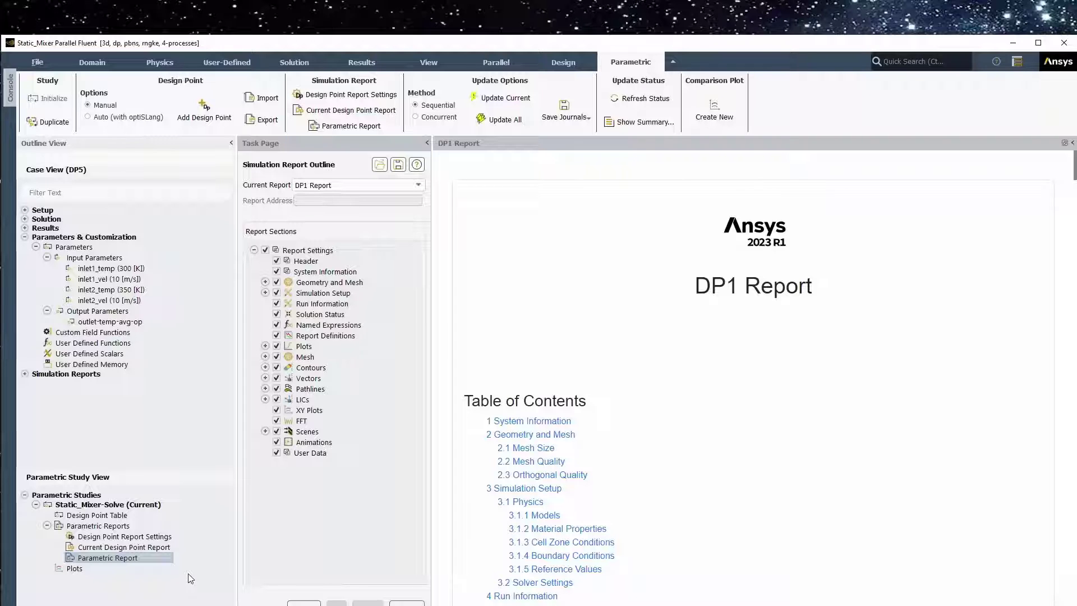
# Step: Make Parametric Report the current report and scroll through its Contours Slider sections
pyautogui.click(385, 186)
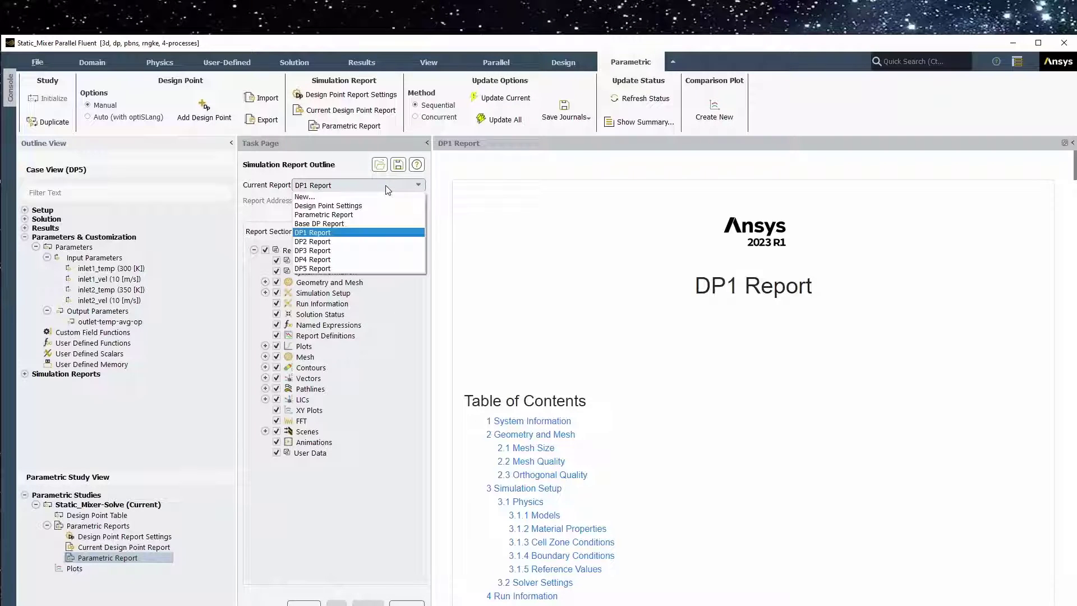
pyautogui.click(391, 216)
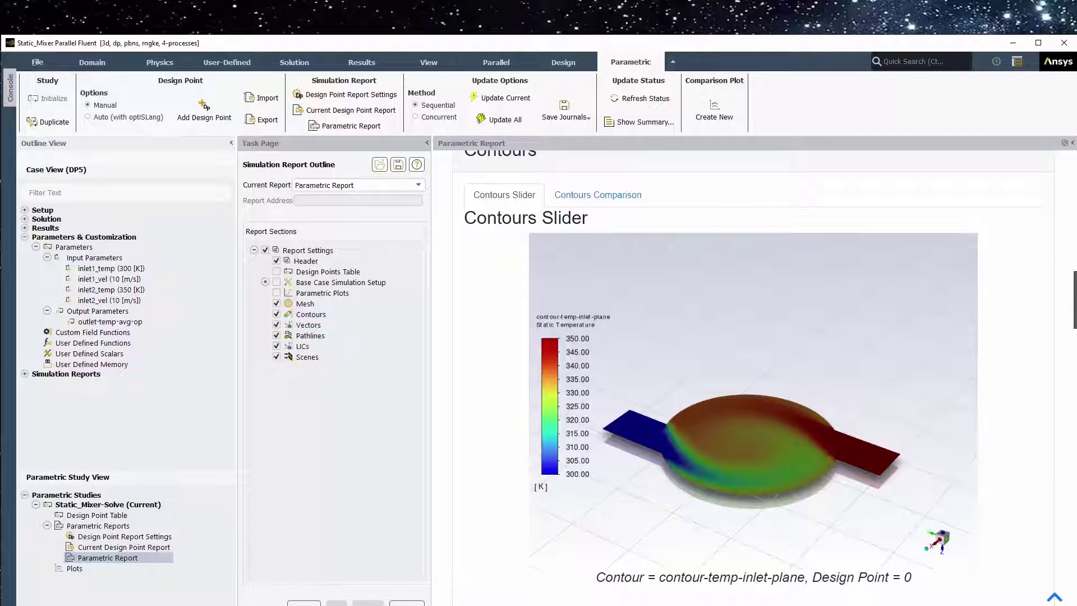
pyautogui.scroll(-3, 752, 370)
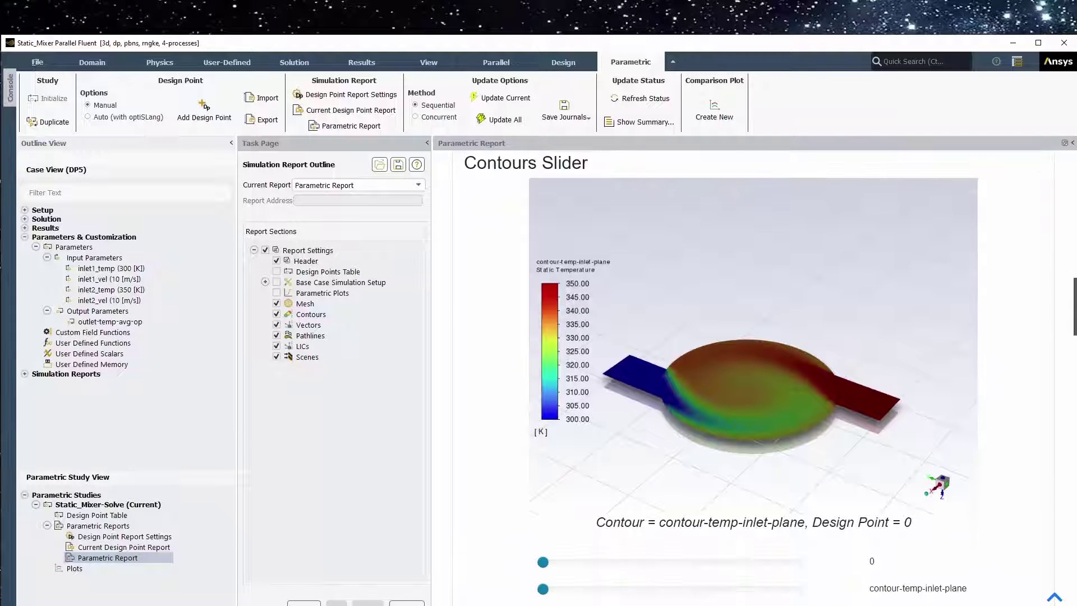
pyautogui.scroll(-2, 752, 370)
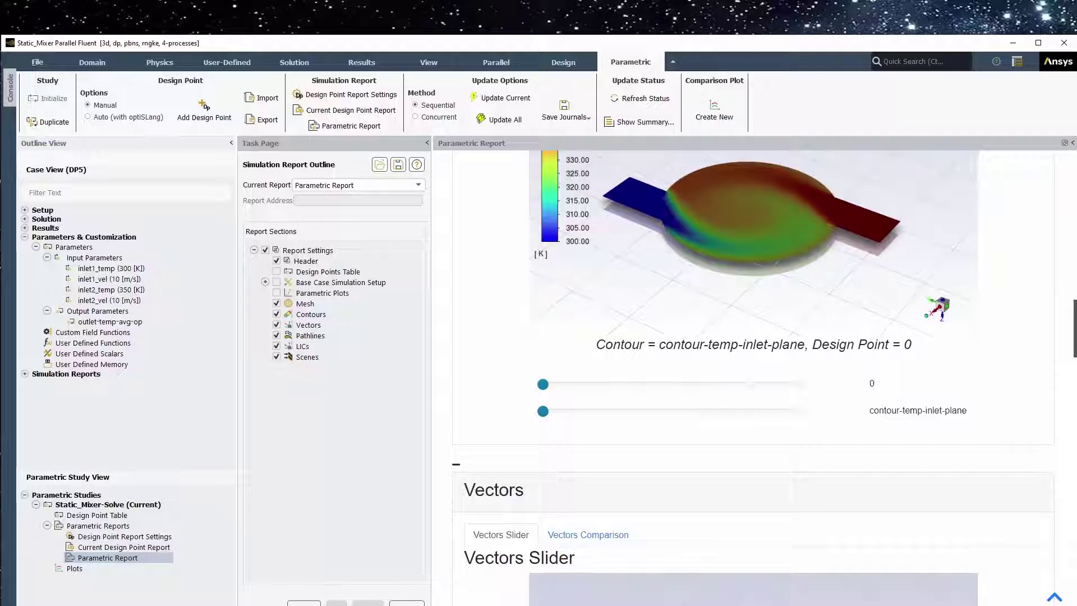
pyautogui.scroll(-4, 752, 370)
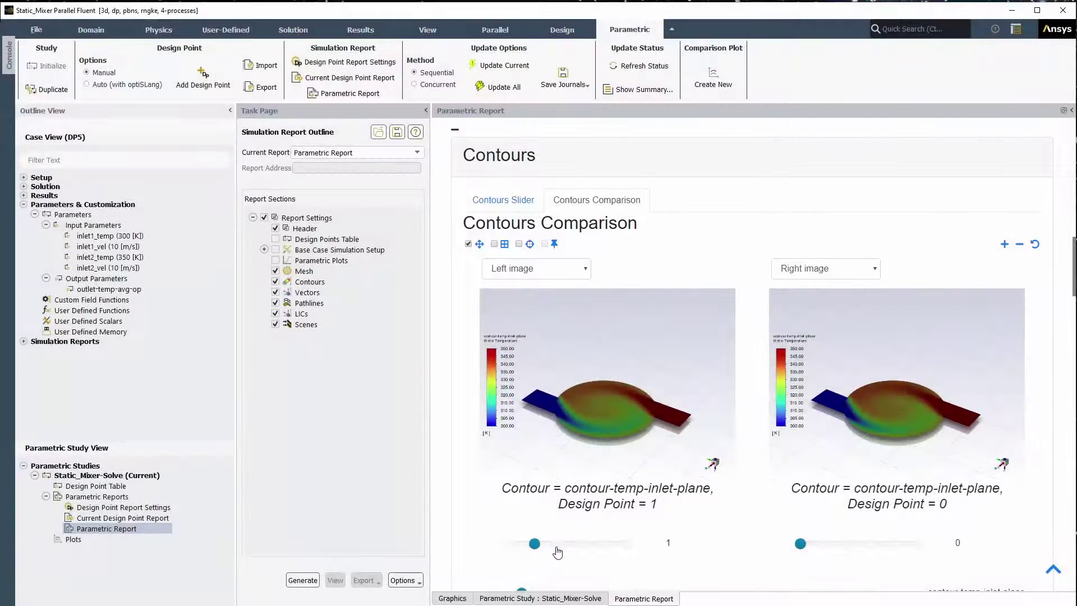
# Step: Compare design point 2 with design point 4, stepping through contour-temp-out and contour-temp-walls
pyautogui.click(558, 544)
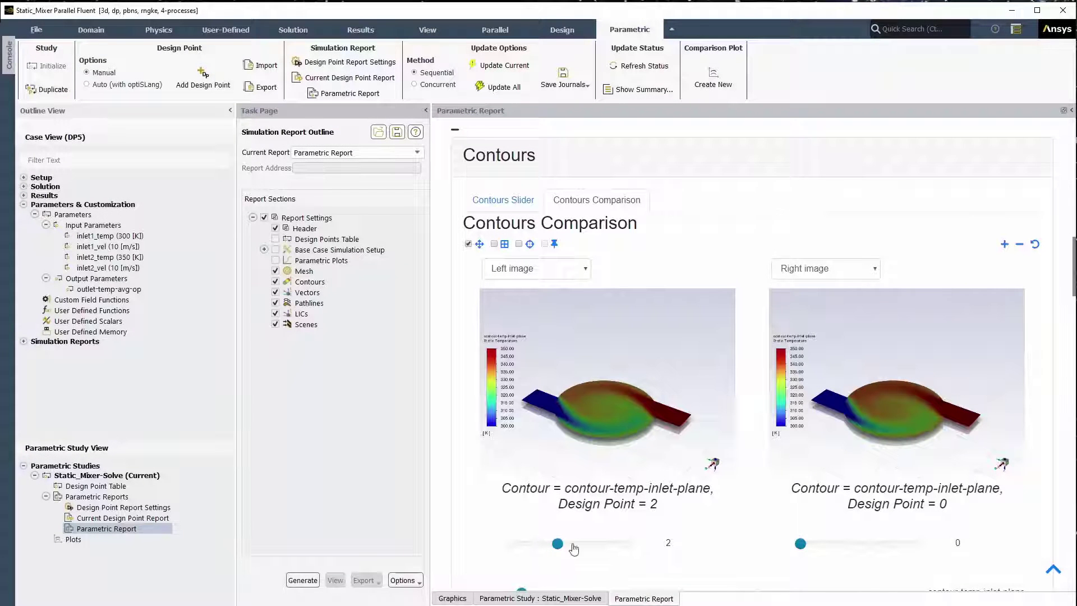
pyautogui.click(824, 544)
pyautogui.click(847, 544)
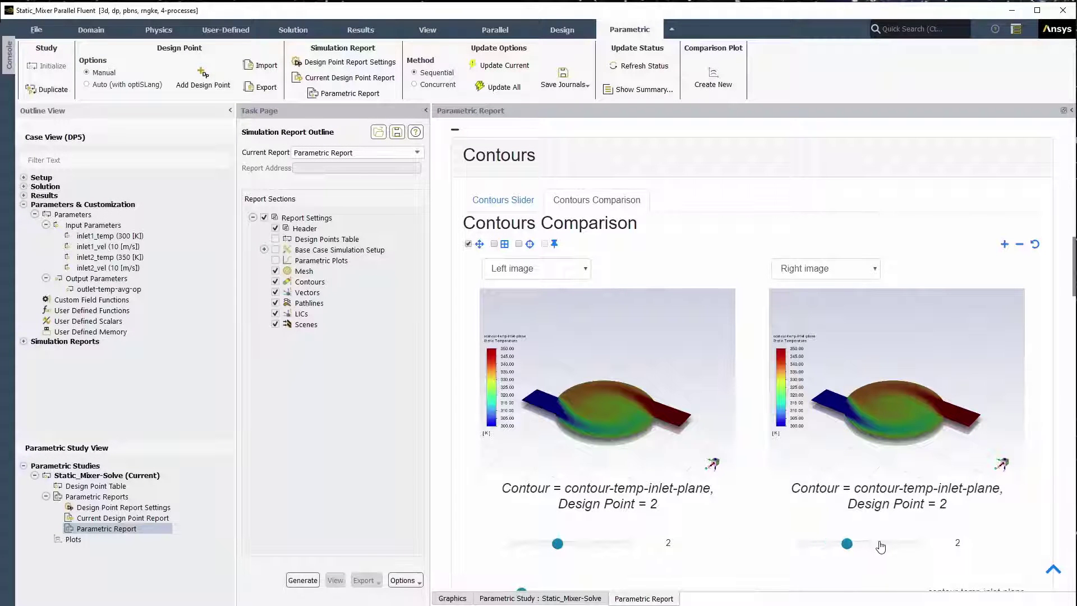
pyautogui.click(870, 544)
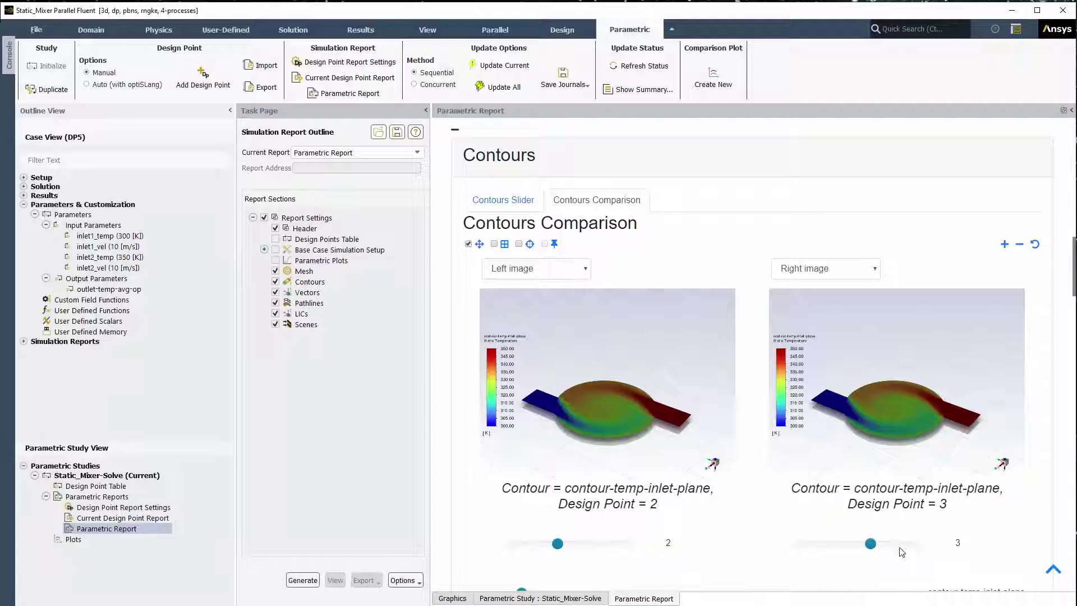
pyautogui.click(894, 544)
pyautogui.scroll(-1, 802, 556)
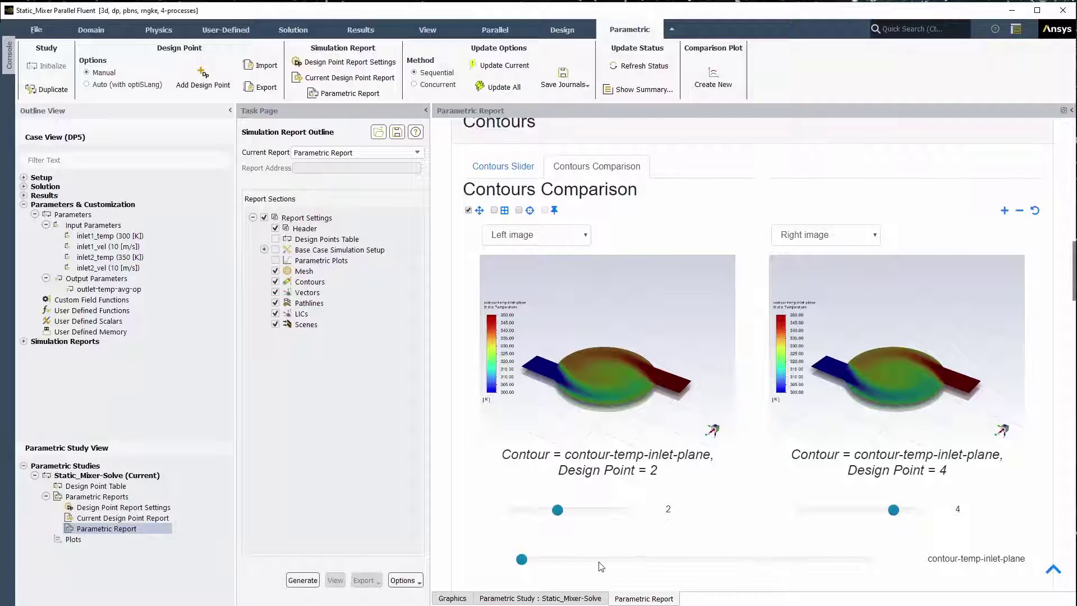
pyautogui.click(638, 561)
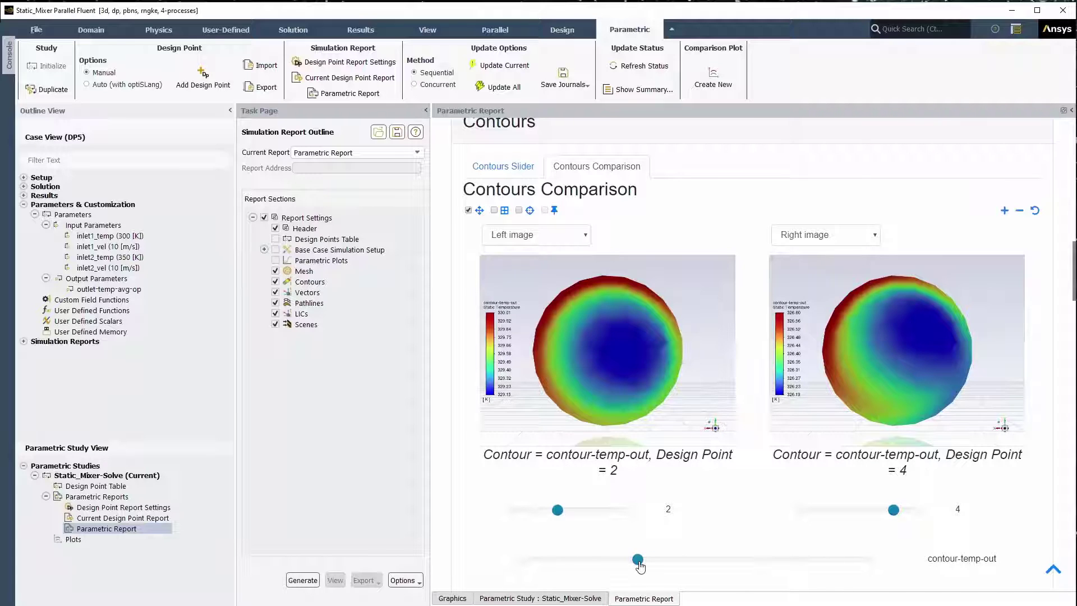
pyautogui.click(752, 561)
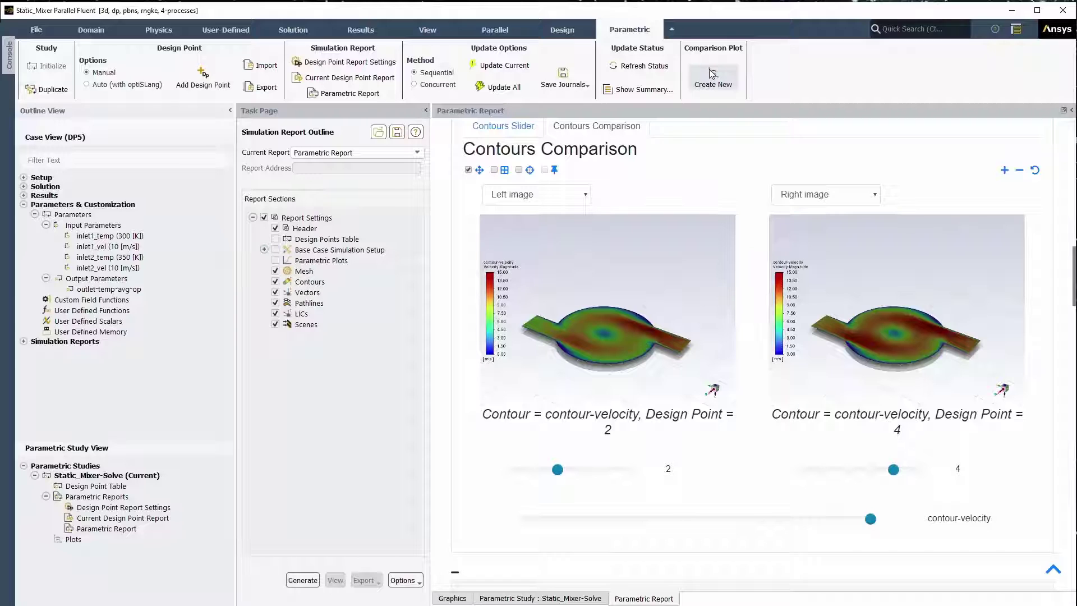
# Step: Start a new comparison plot with inlet1_vel on the X axis, then open the Y-axis choices
pyautogui.click(711, 74)
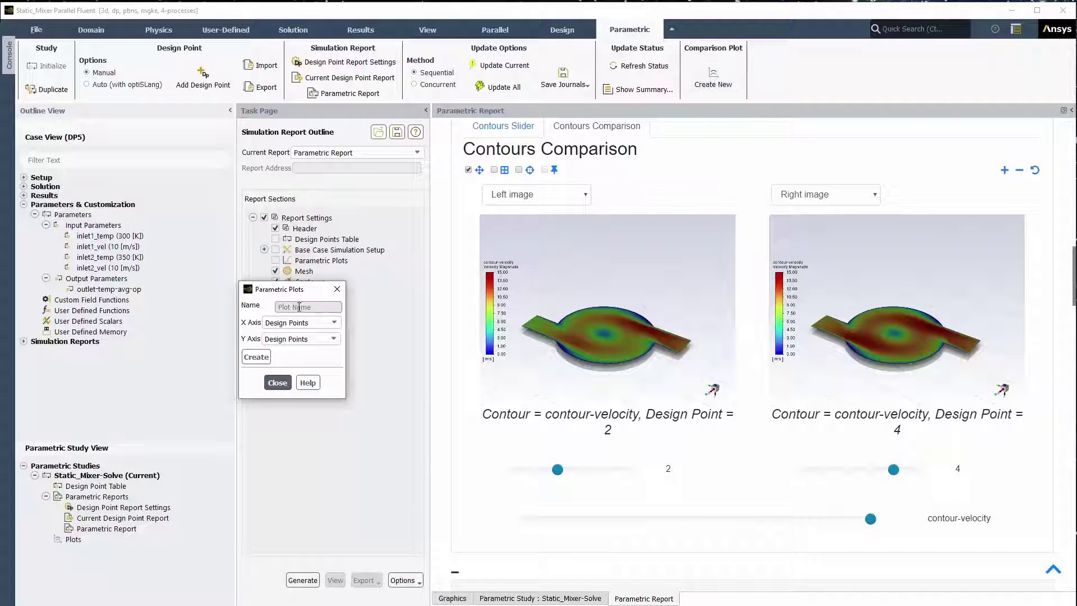
pyautogui.click(334, 325)
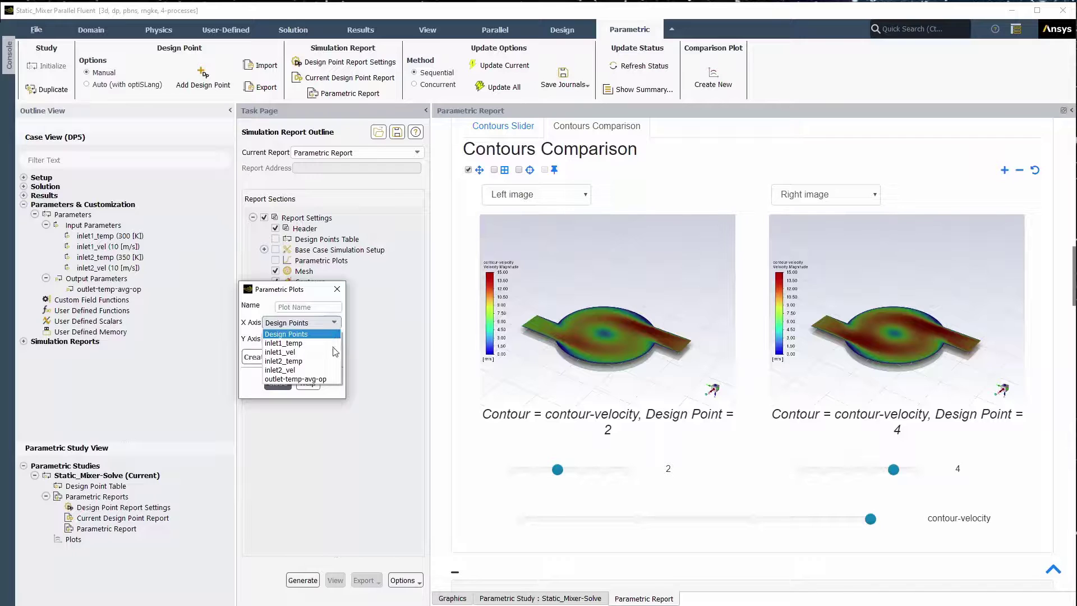
pyautogui.click(335, 353)
pyautogui.click(335, 340)
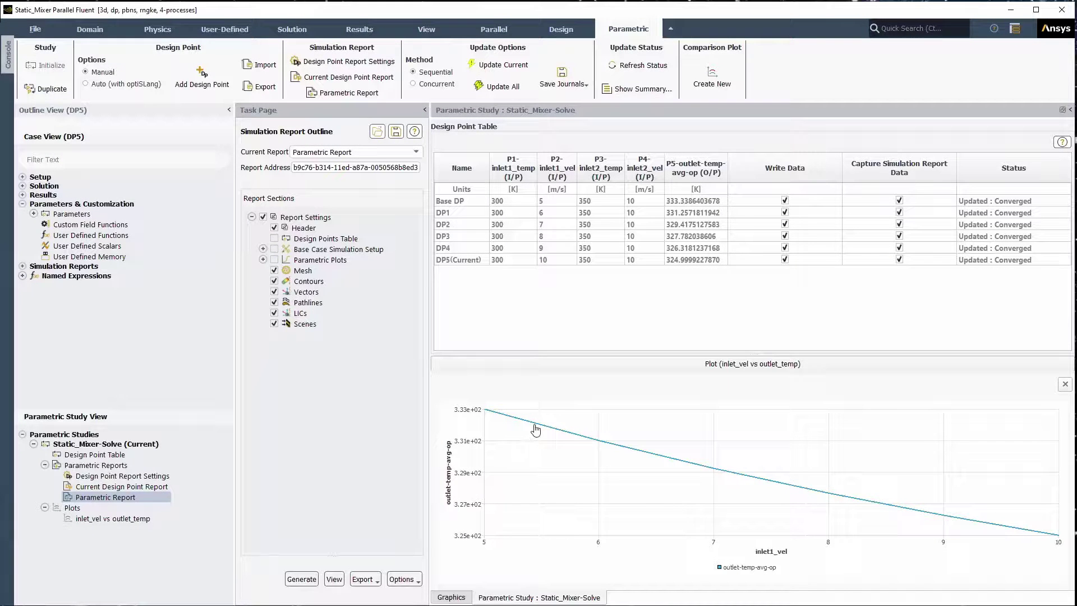
pyautogui.moveTo(539, 429)
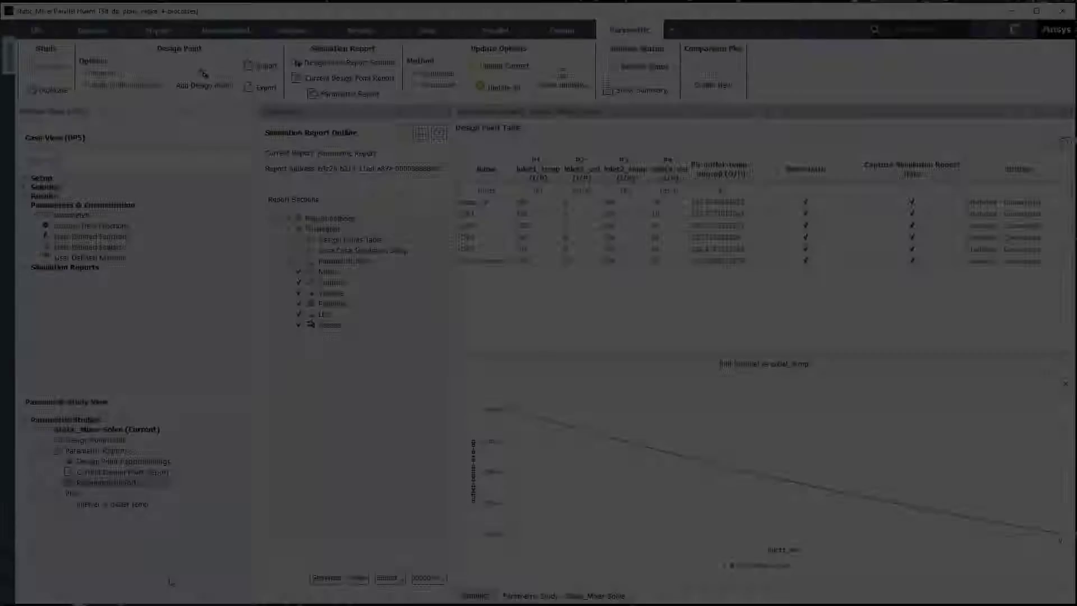
# Step: Export the parametric report as standalone HTML and browse its contours, vectors and pathlines in Edge
pyautogui.click(401, 579)
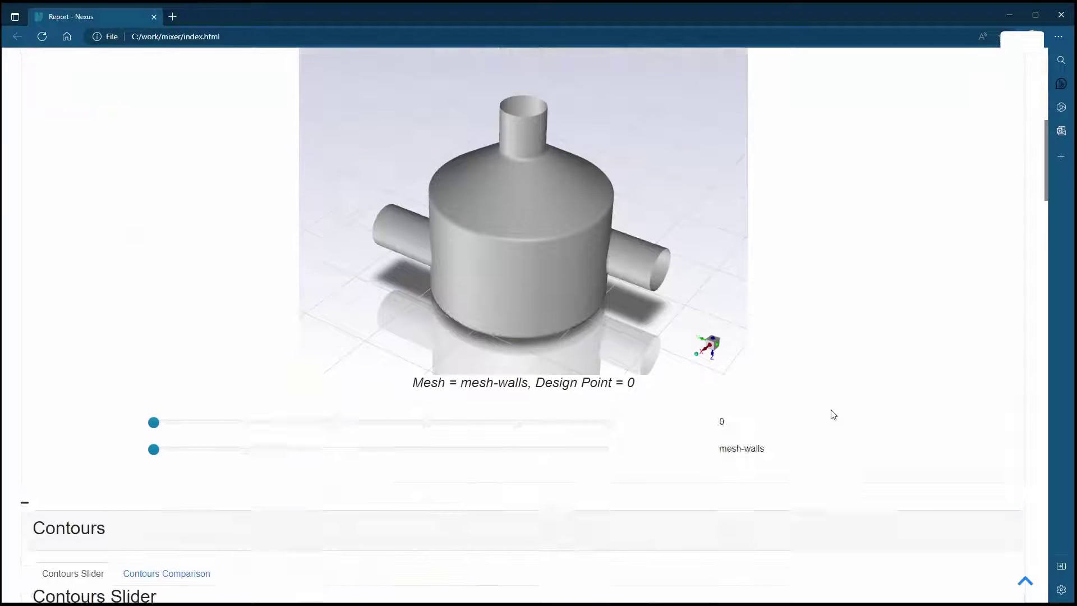
pyautogui.scroll(-7, 834, 415)
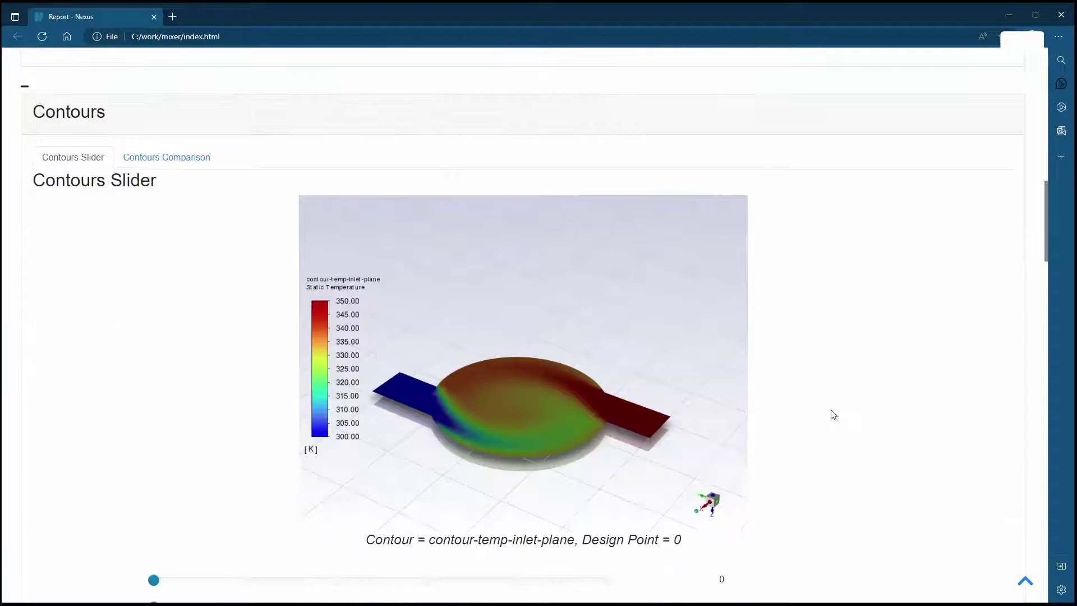
pyautogui.scroll(-7, 834, 415)
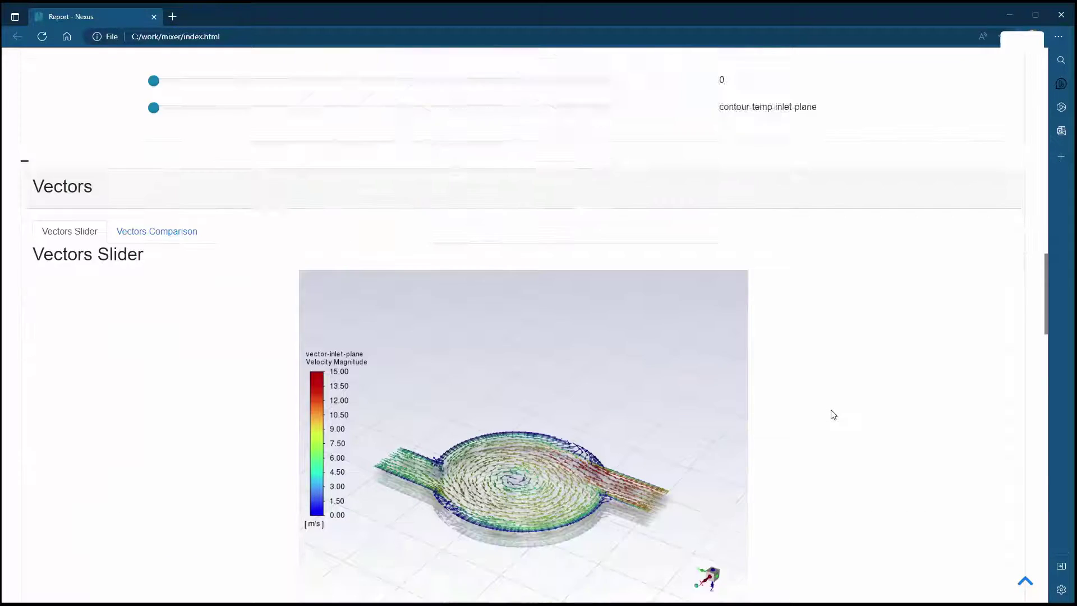
pyautogui.scroll(-3, 834, 415)
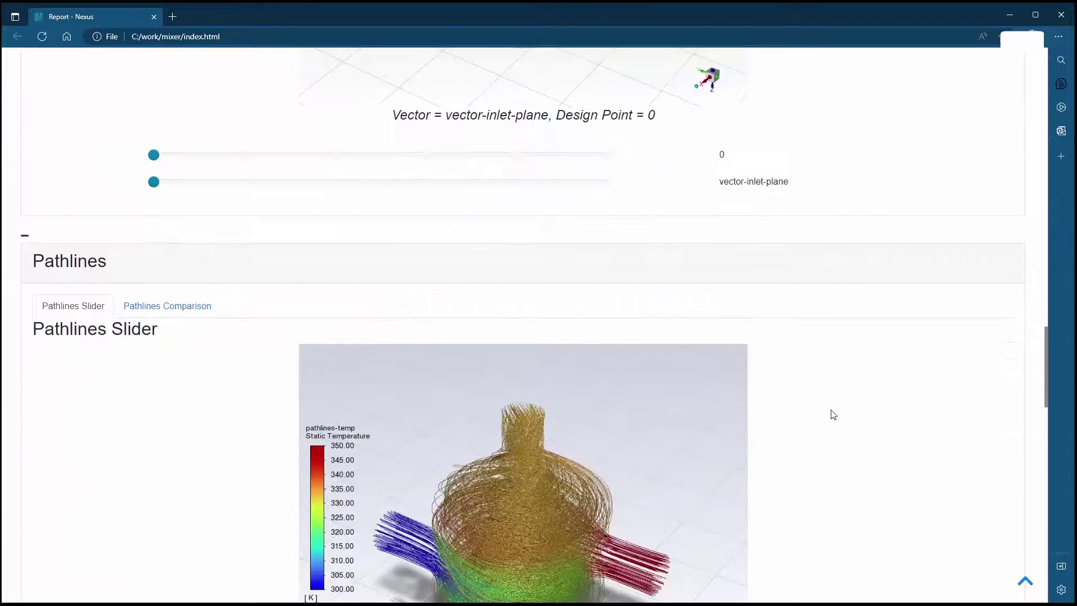